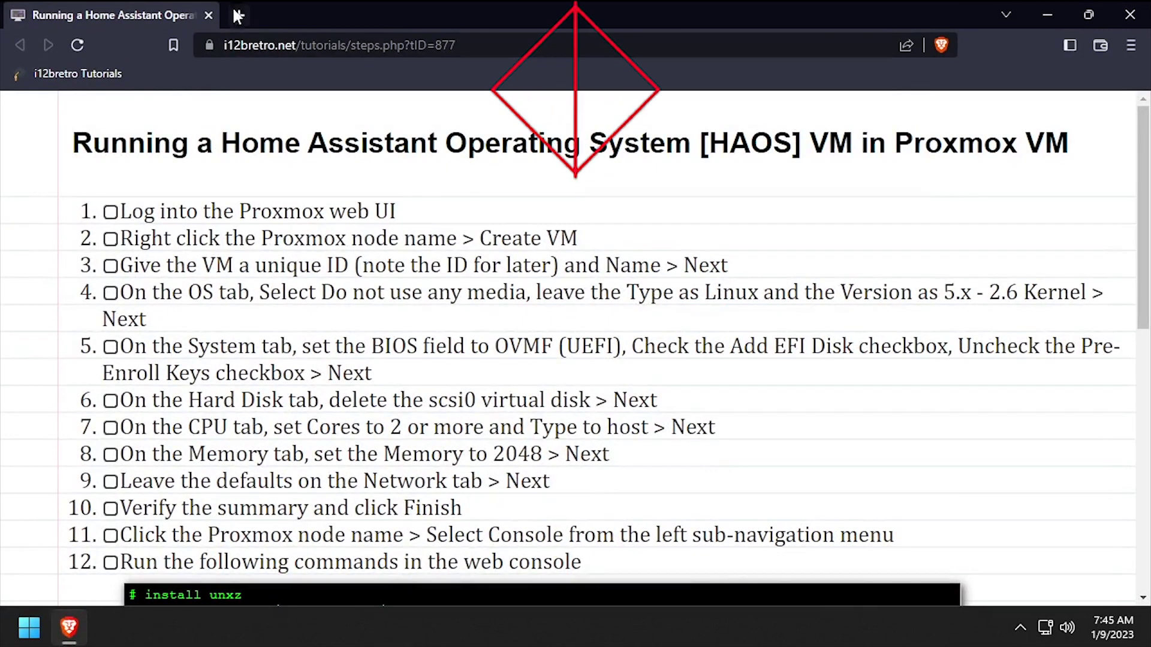
{"action": "left_click", "coordinate": [239, 15]}
{"action": "type", "text": "https://"}
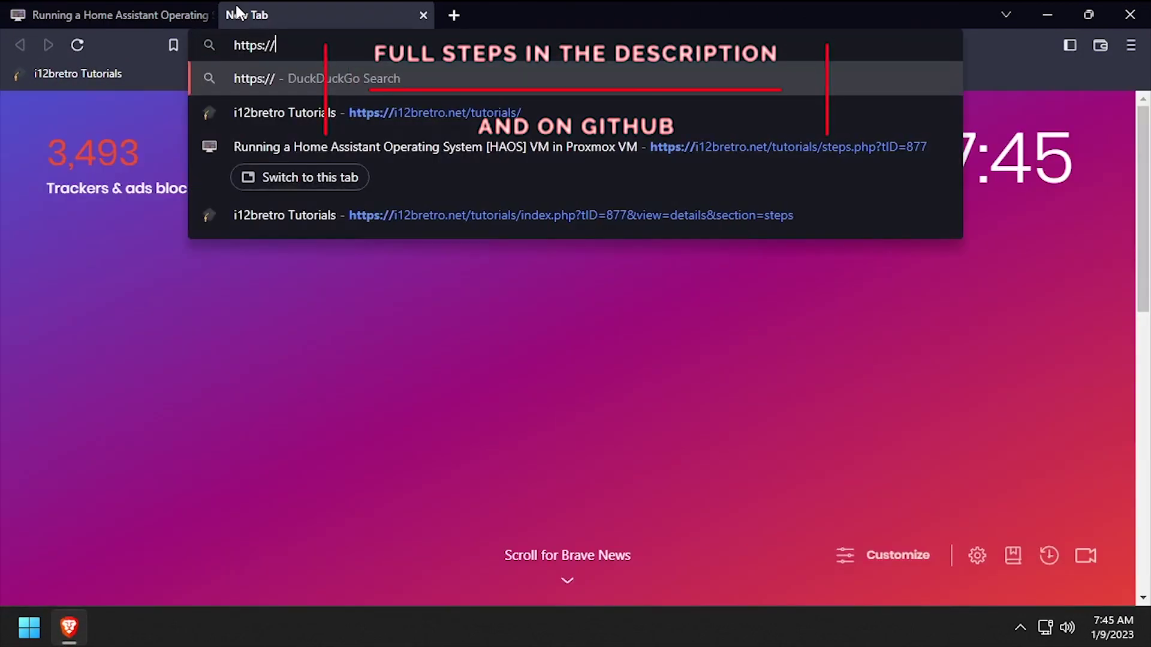
{"action": "type", "text": "proxmox.i12bretro.net"}
{"action": "key", "text": "Return"}
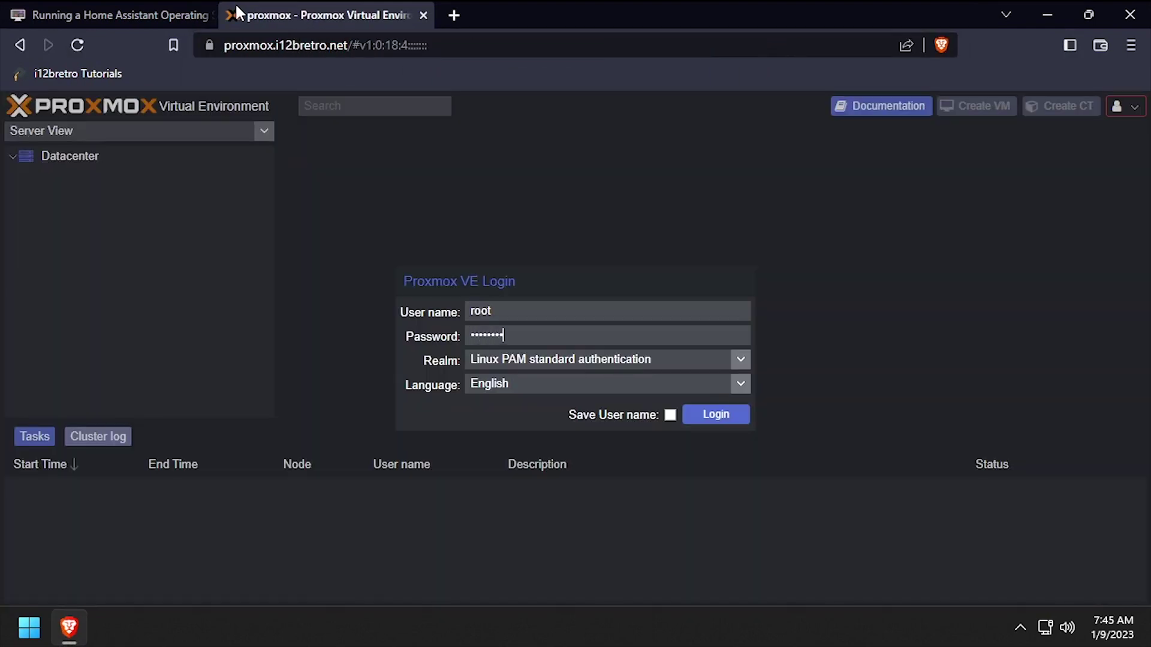
Sign in as root and start Create VM from the proxmox node's context menu.
{"action": "key", "text": "Return"}
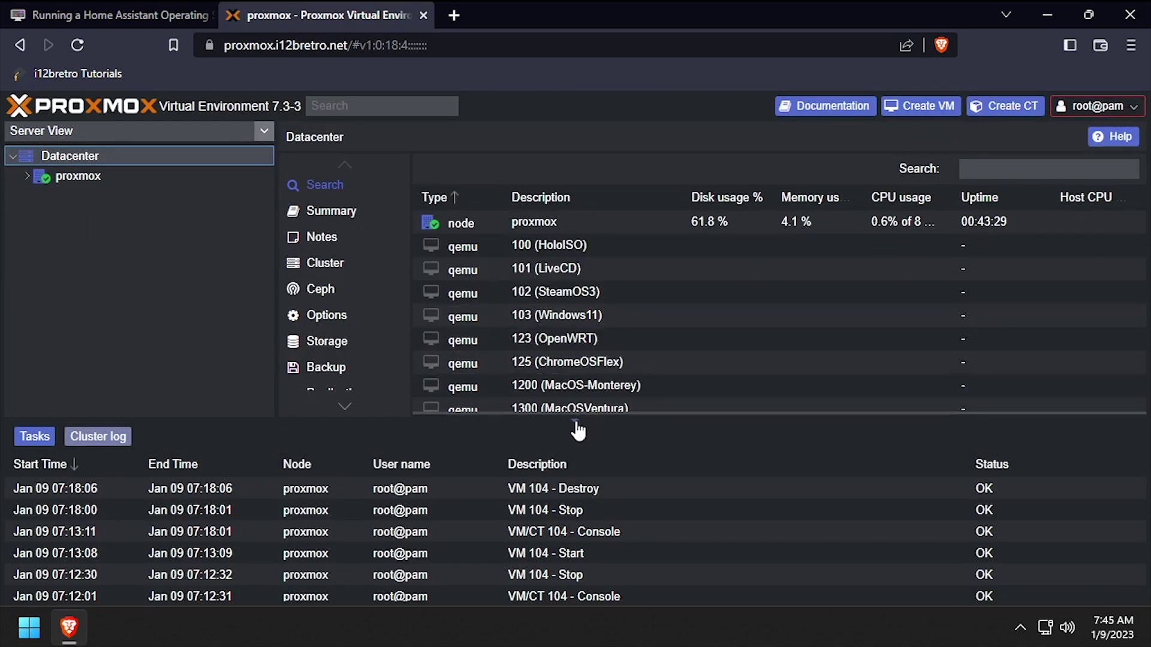
{"action": "left_click_drag", "start_coordinate": [576, 422], "coordinate": [577, 566]}
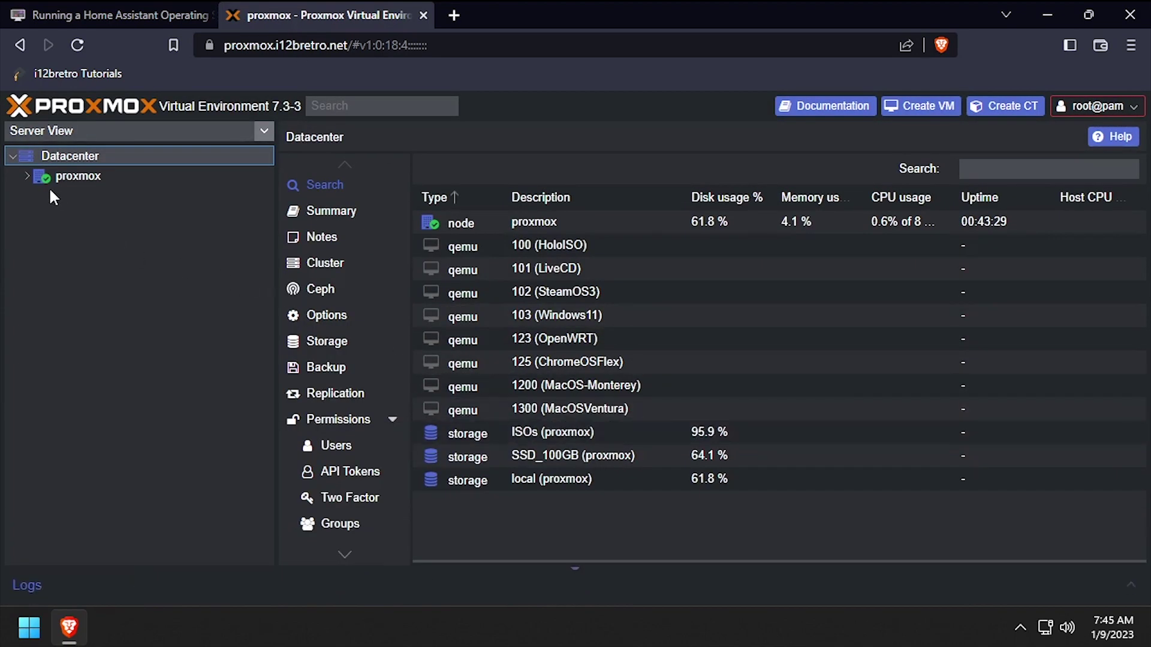
{"action": "double_click", "coordinate": [54, 176]}
{"action": "right_click", "coordinate": [64, 176]}
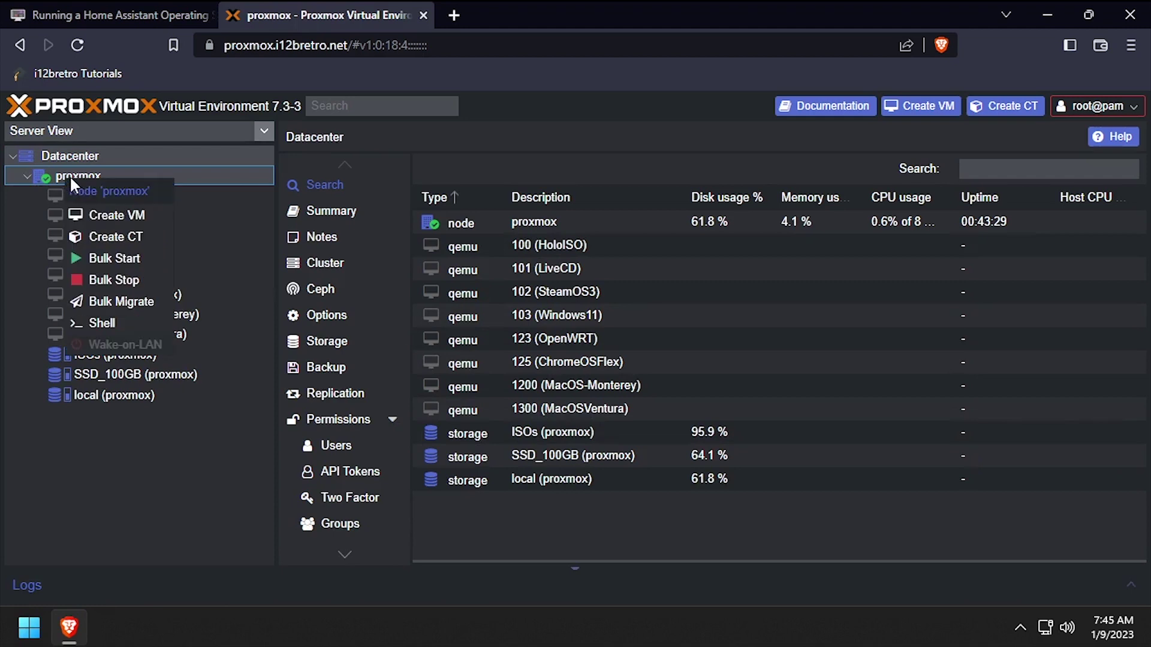
{"action": "left_click", "coordinate": [117, 216]}
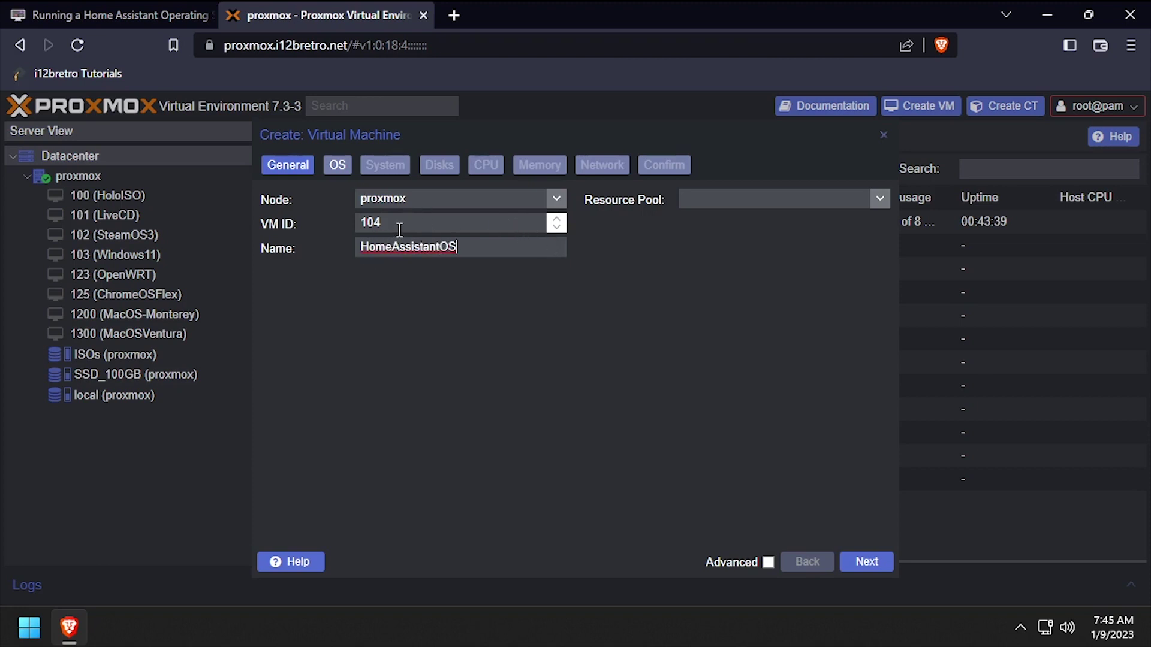
Choose no install media and OVMF (UEFI) firmware, with the EFI disk on SSD_100GB.
{"action": "left_click", "coordinate": [339, 168]}
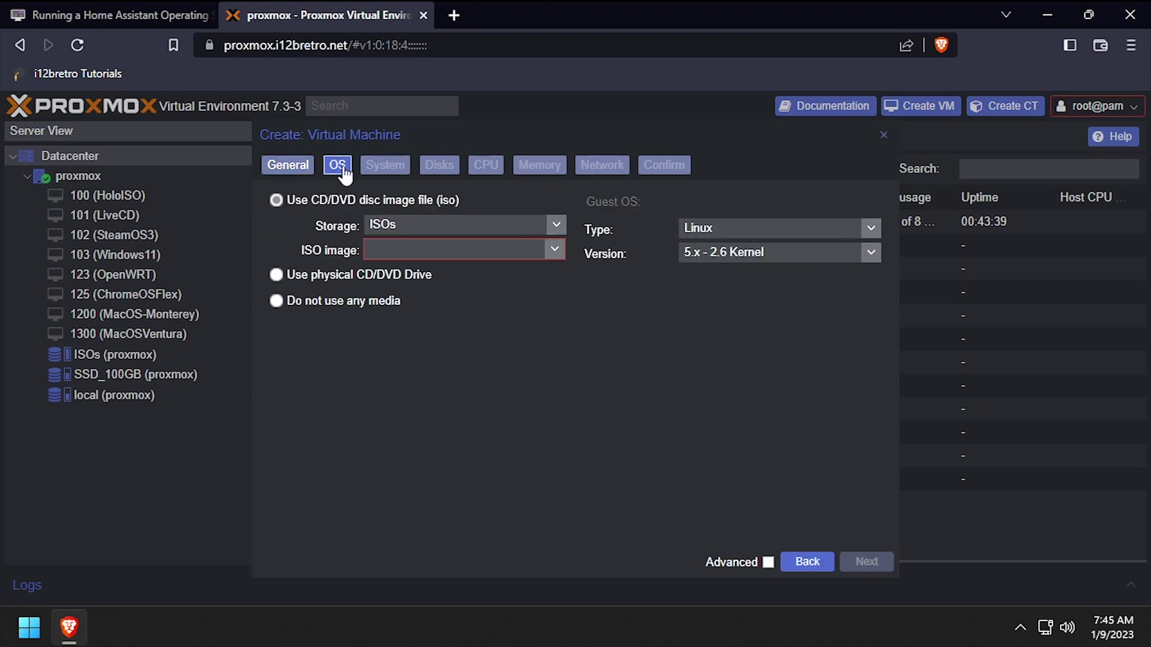
{"action": "left_click", "coordinate": [313, 300]}
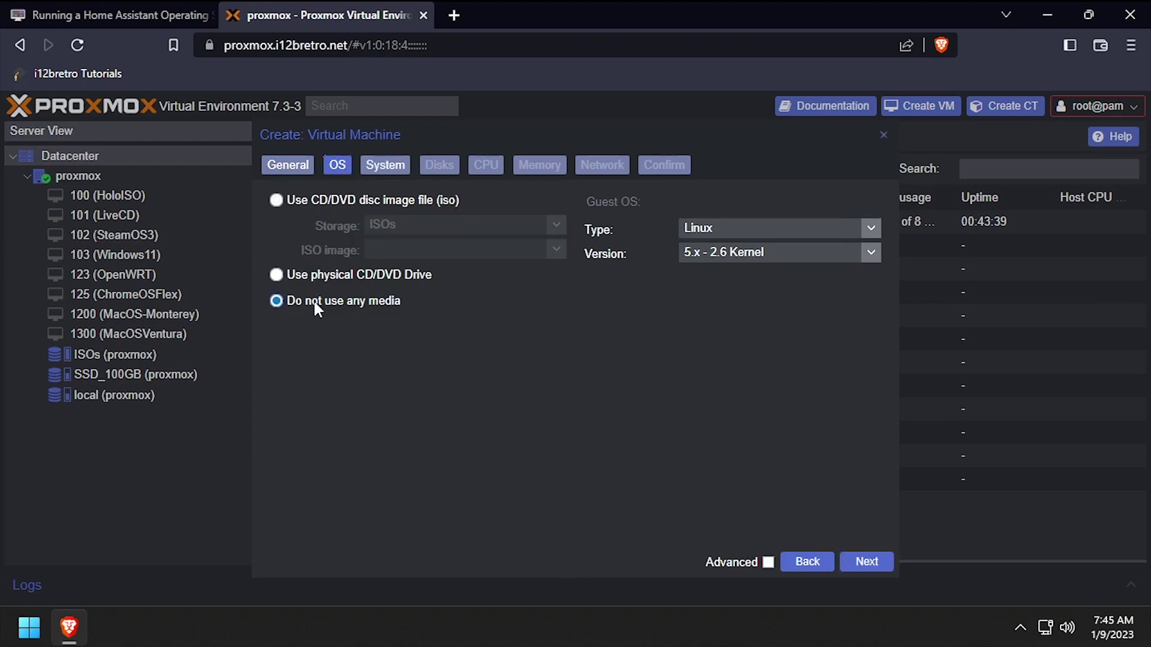
{"action": "left_click", "coordinate": [387, 166]}
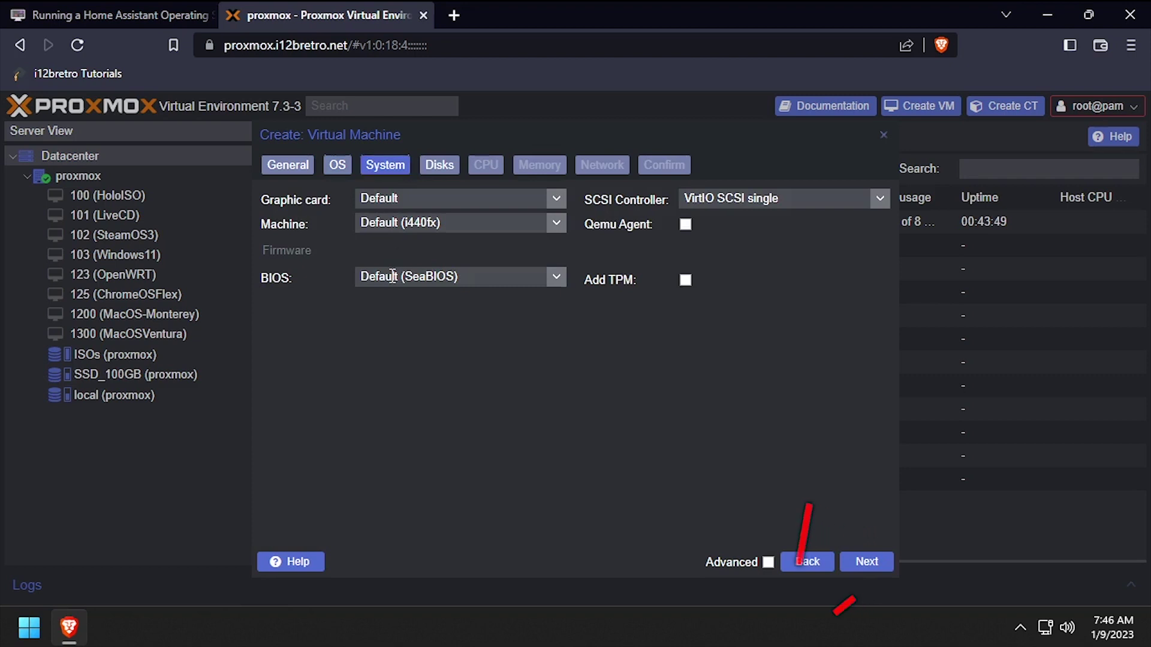
{"action": "left_click", "coordinate": [458, 278]}
{"action": "left_click", "coordinate": [424, 341]}
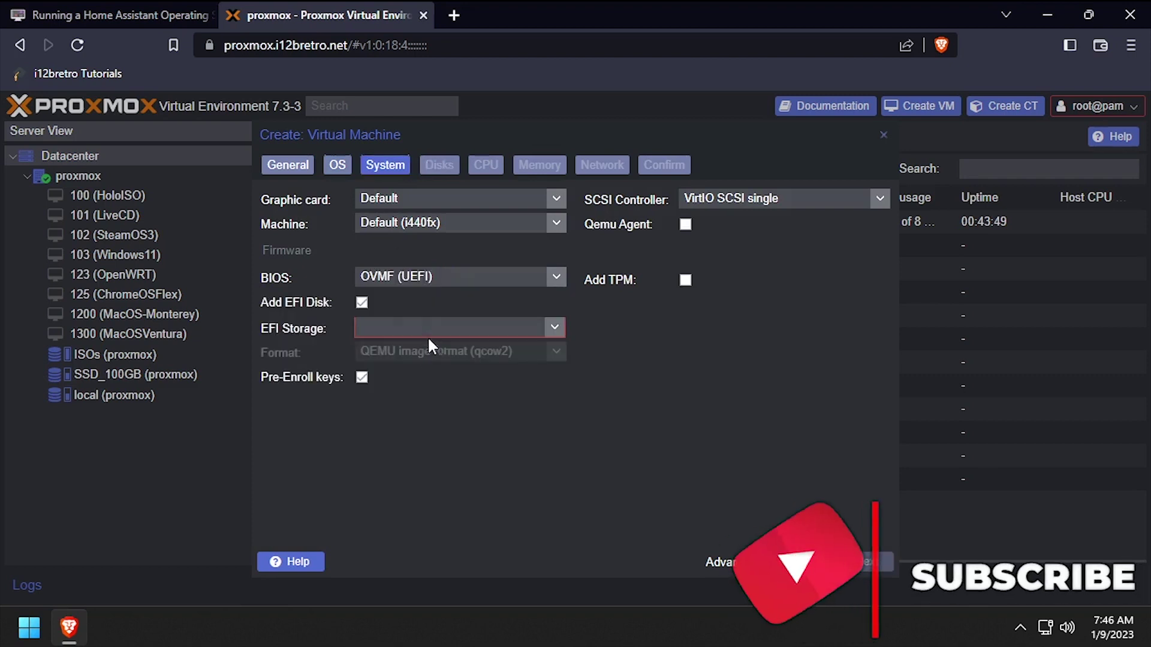
{"action": "left_click", "coordinate": [450, 329]}
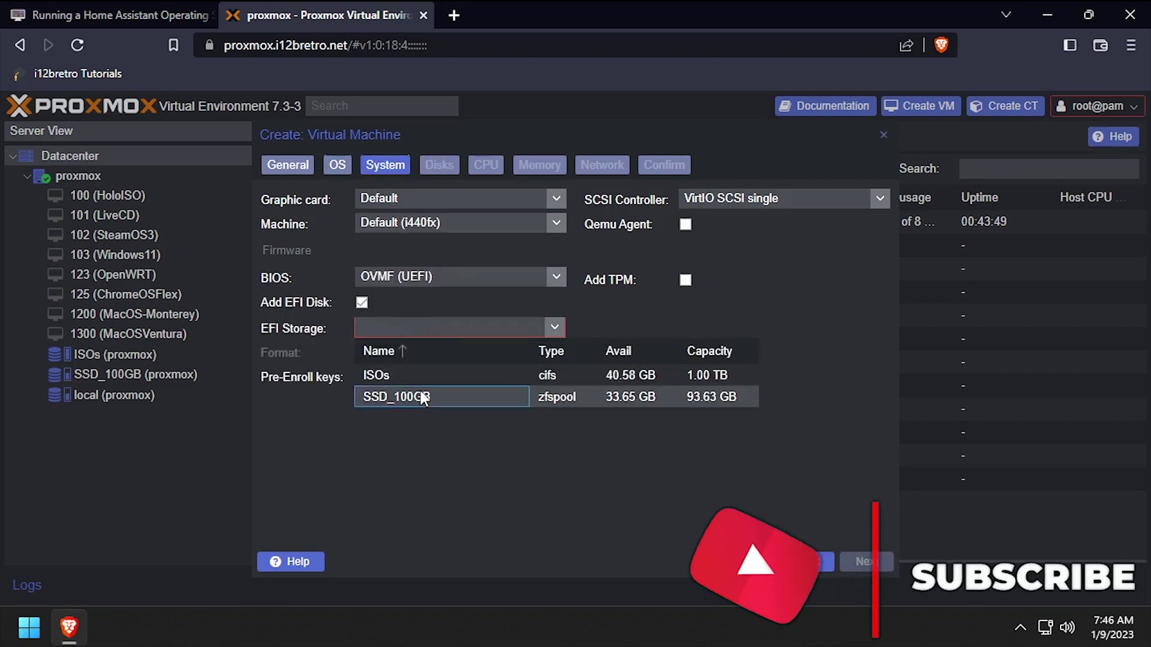
{"action": "left_click", "coordinate": [397, 397]}
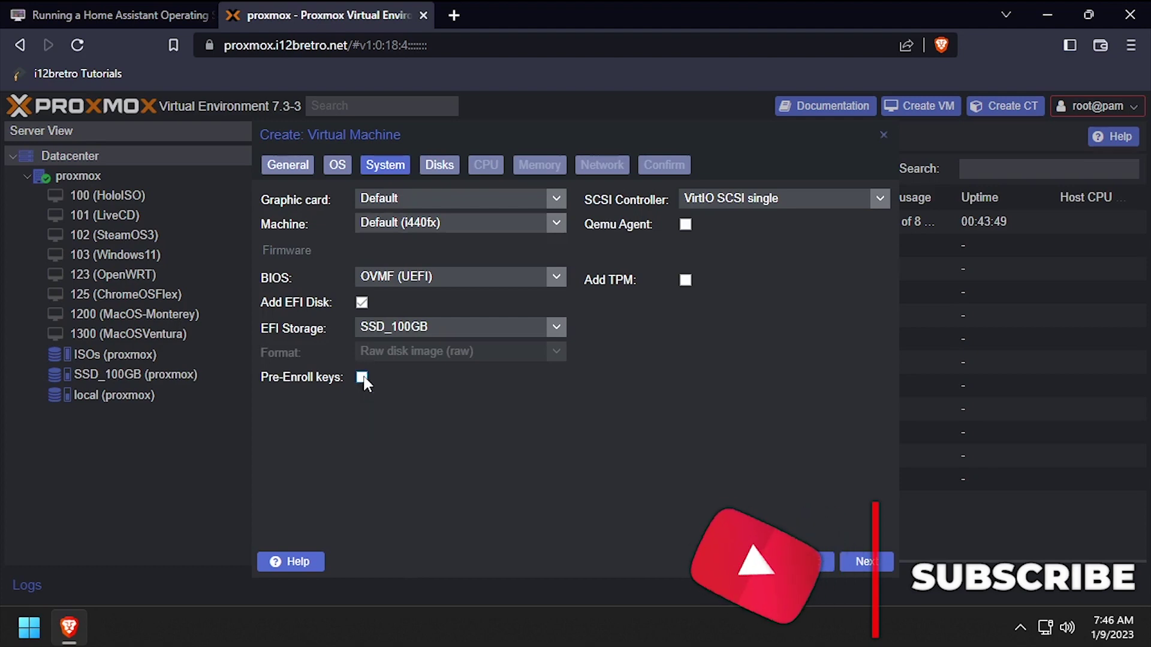
{"action": "left_click", "coordinate": [440, 165]}
Delete the default scsi0 disk and give the VM 2 cores of host CPU type.
{"action": "left_click", "coordinate": [370, 202]}
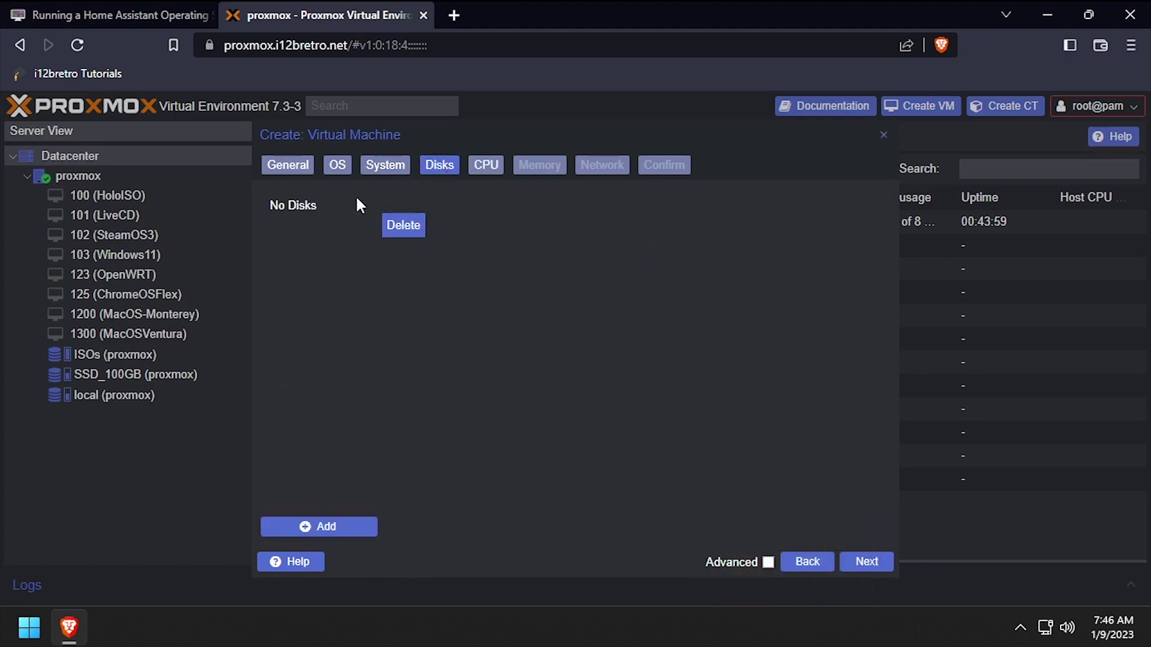
{"action": "left_click", "coordinate": [486, 165]}
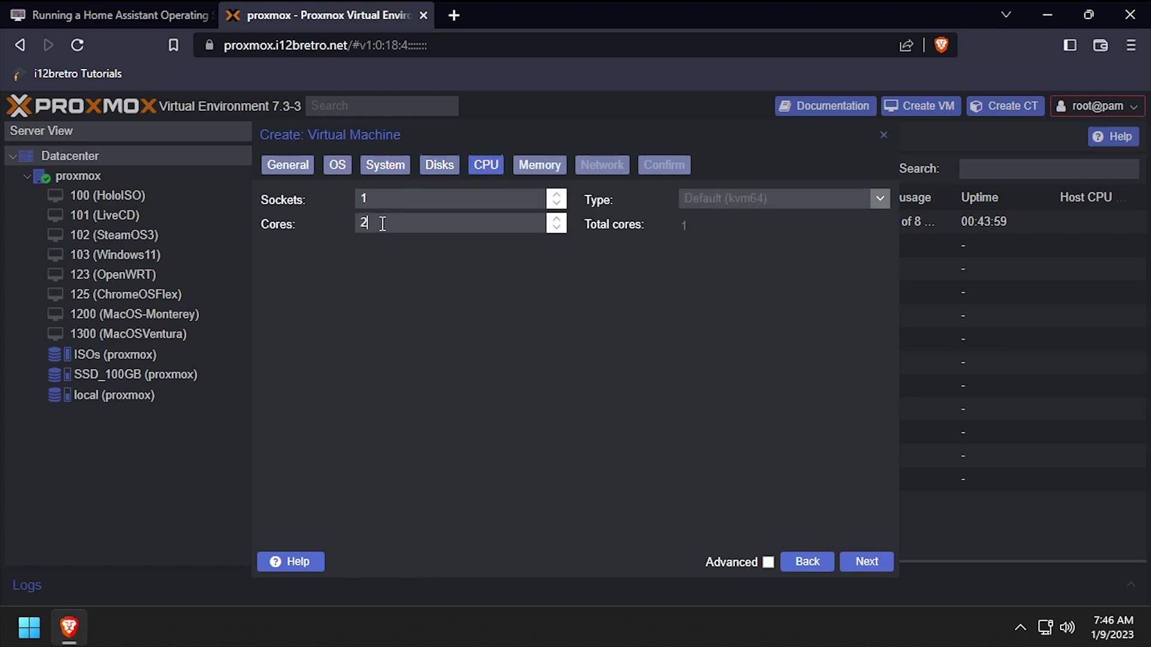
{"action": "left_click", "coordinate": [716, 198]}
{"action": "type", "text": "host"}
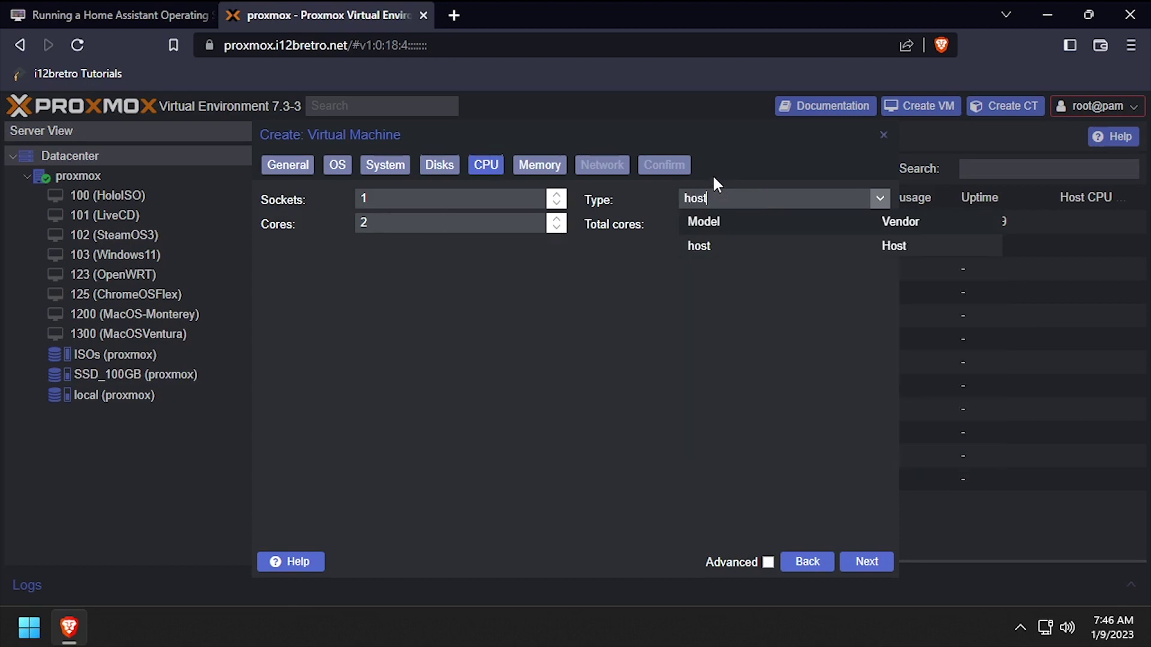
{"action": "left_click", "coordinate": [736, 245]}
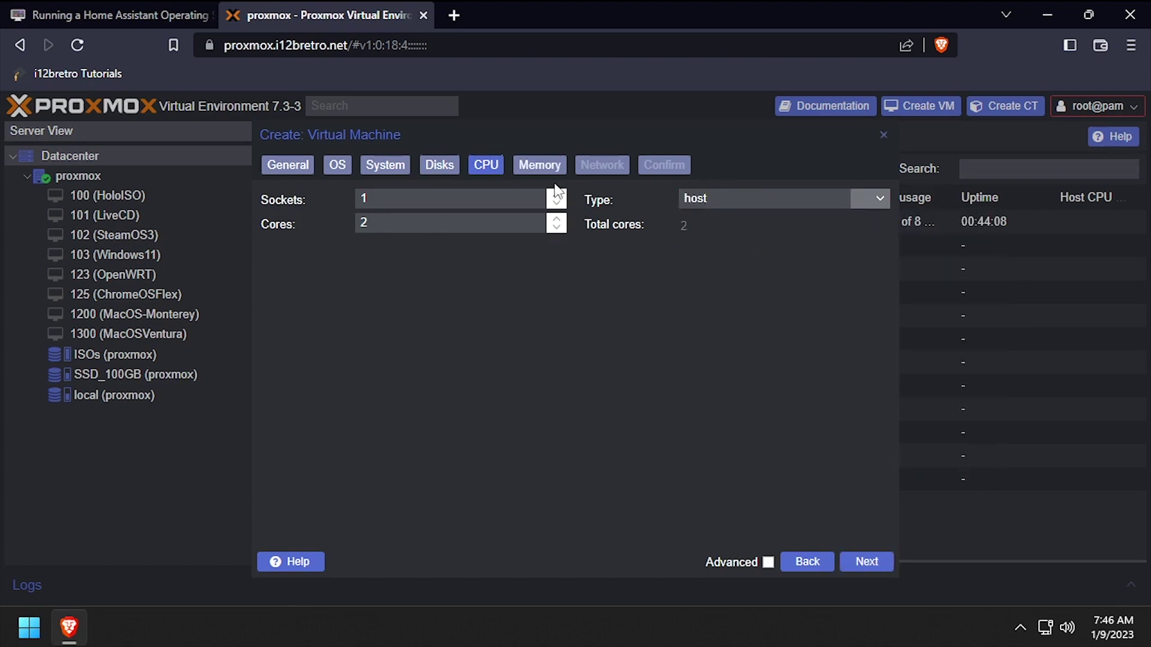
Keep 2048 MiB memory and default networking, then finish creating VM 104.
{"action": "left_click", "coordinate": [540, 165]}
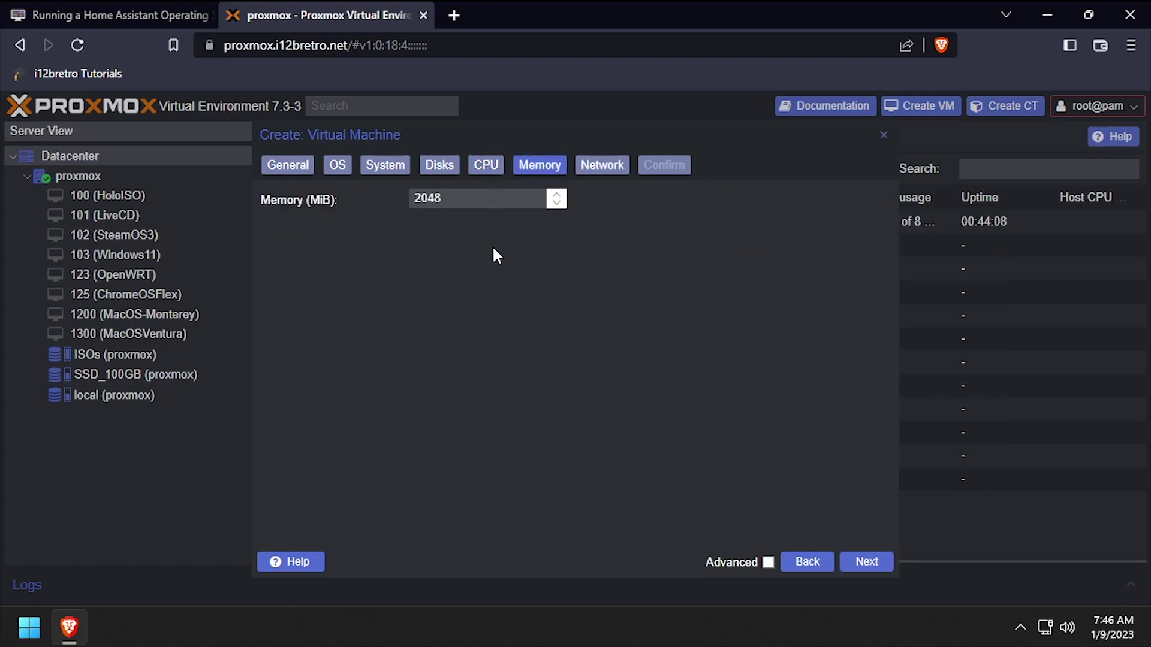
{"action": "left_click", "coordinate": [602, 165]}
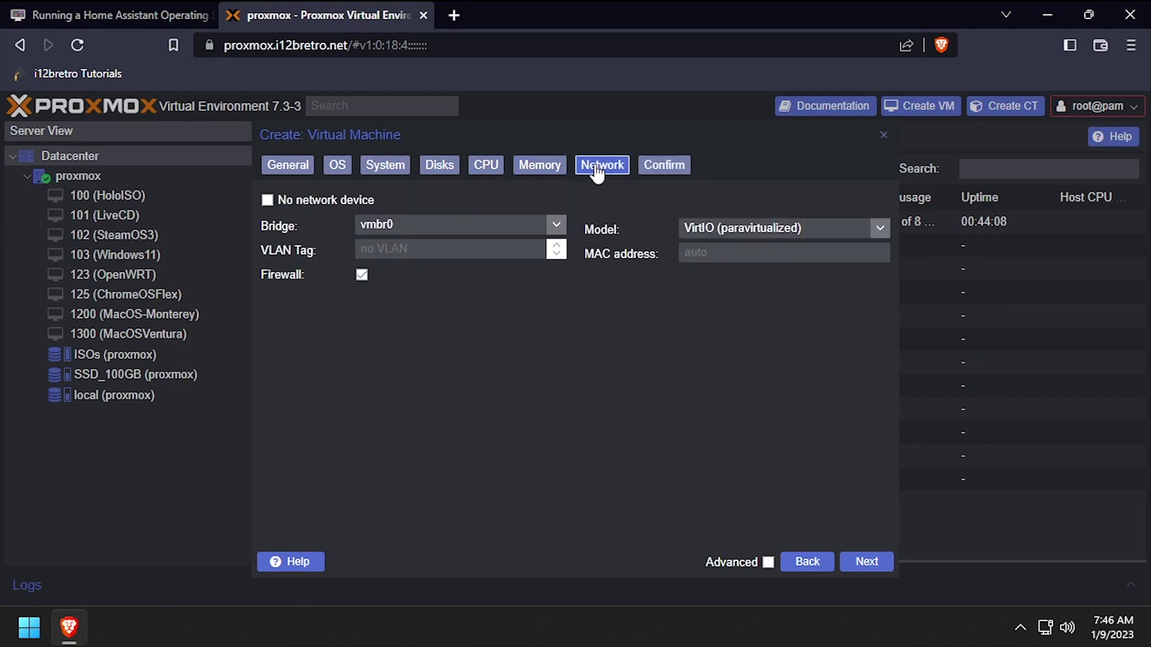
{"action": "left_click", "coordinate": [666, 166]}
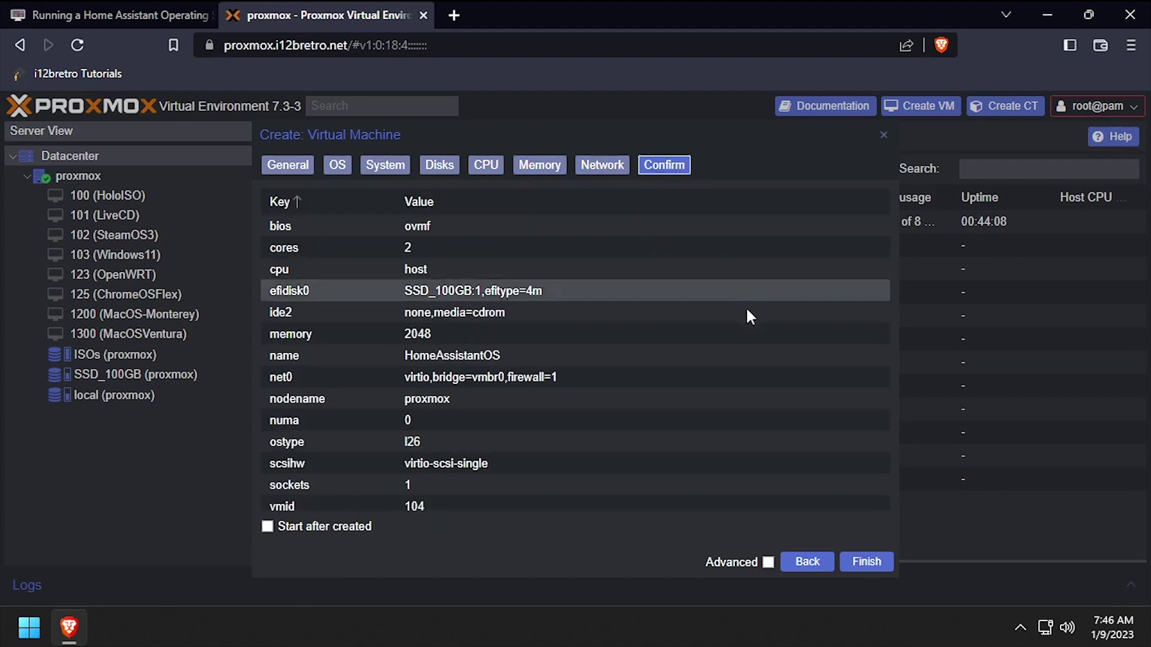
{"action": "left_click", "coordinate": [867, 563]}
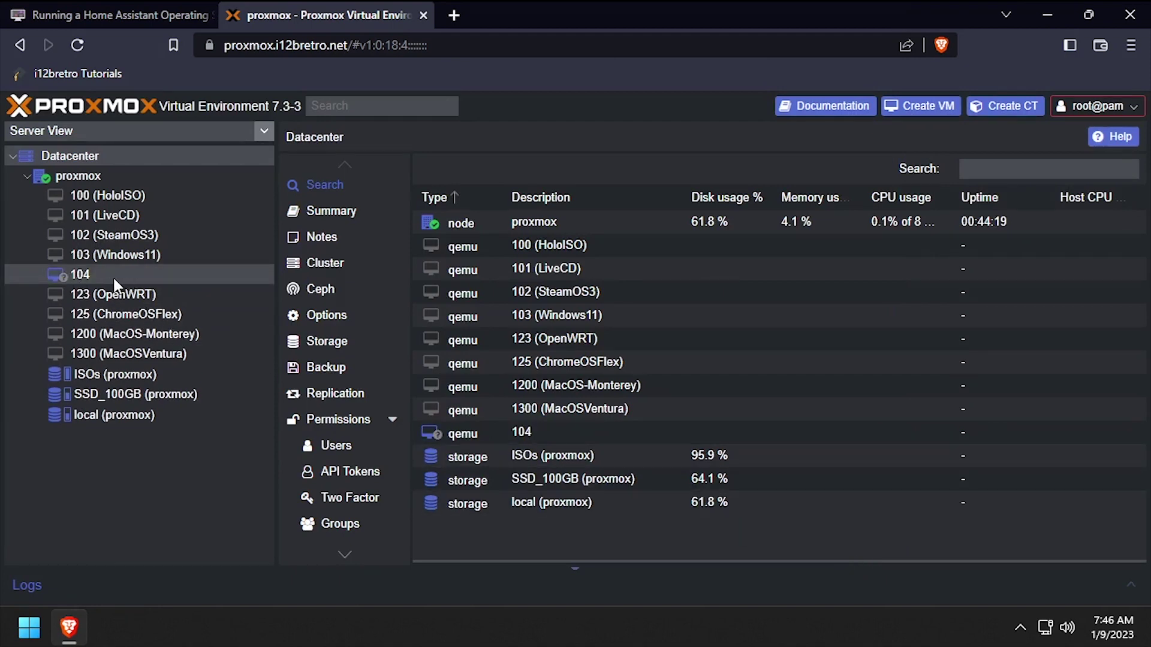
Open a root shell on the proxmox node, move it aside, and return to the tutorial.
{"action": "left_click", "coordinate": [78, 176]}
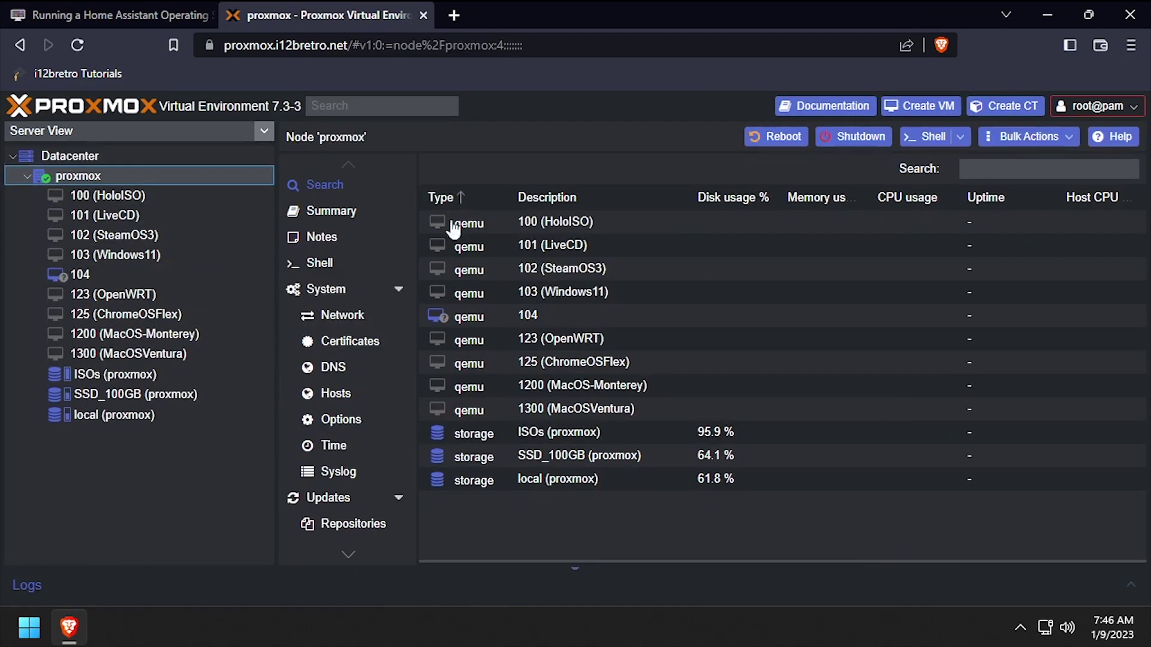
{"action": "left_click", "coordinate": [927, 135]}
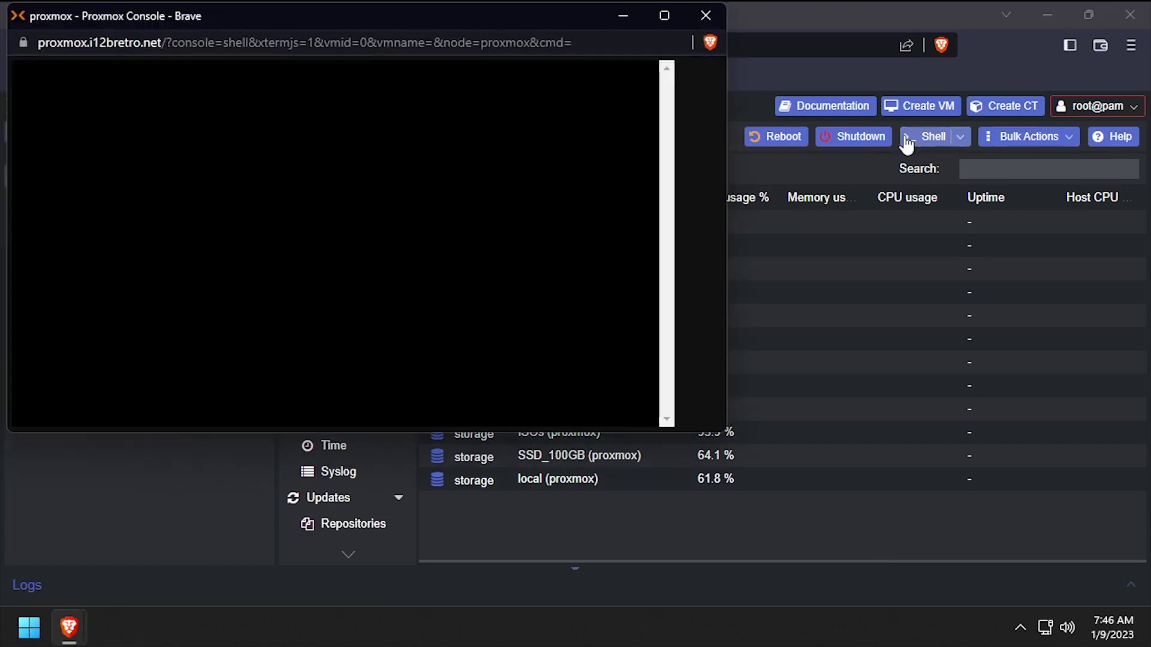
{"action": "left_click_drag", "start_coordinate": [485, 22], "coordinate": [852, 145]}
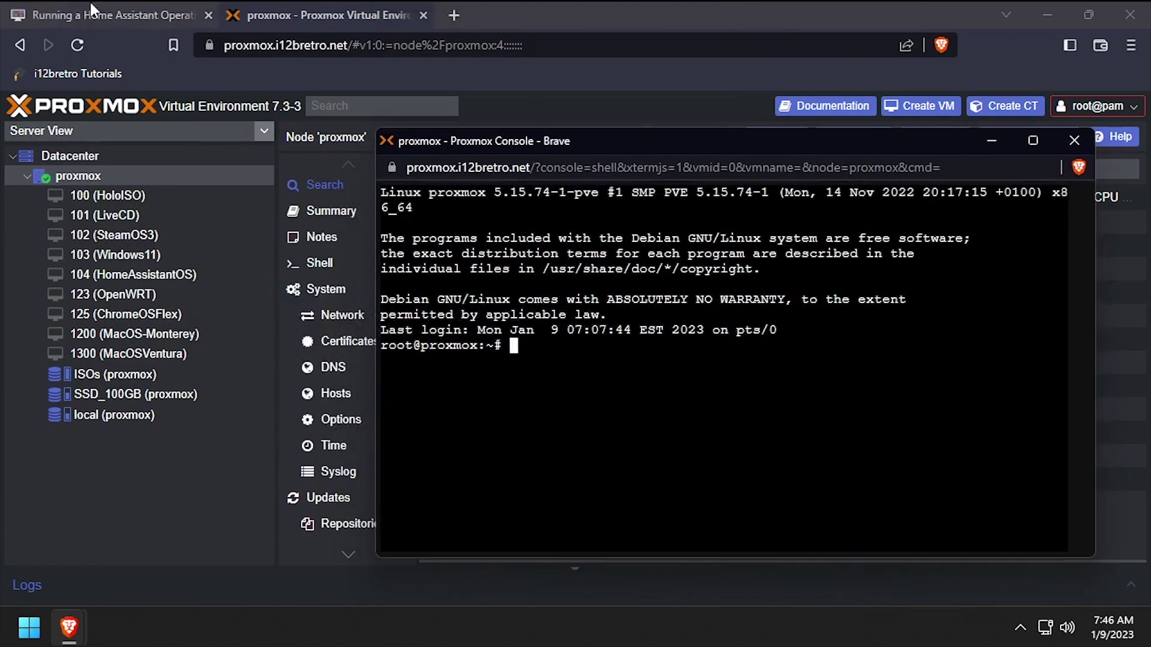
{"action": "left_click", "coordinate": [49, 14]}
{"action": "scroll", "coordinate": [27, 195], "scroll_direction": "down", "scroll_amount": 4}
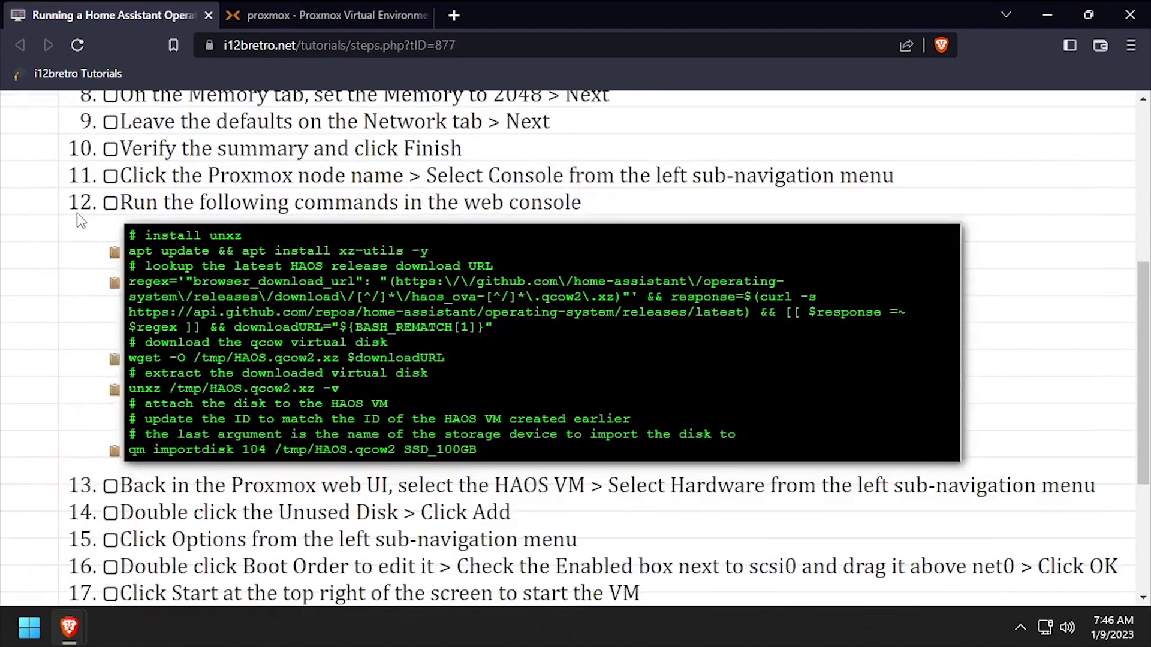
Run the tutorial's apt install command and the HAOS download-URL lookup in the node shell.
{"action": "left_click", "coordinate": [114, 252]}
{"action": "key", "text": "alt+Tab"}
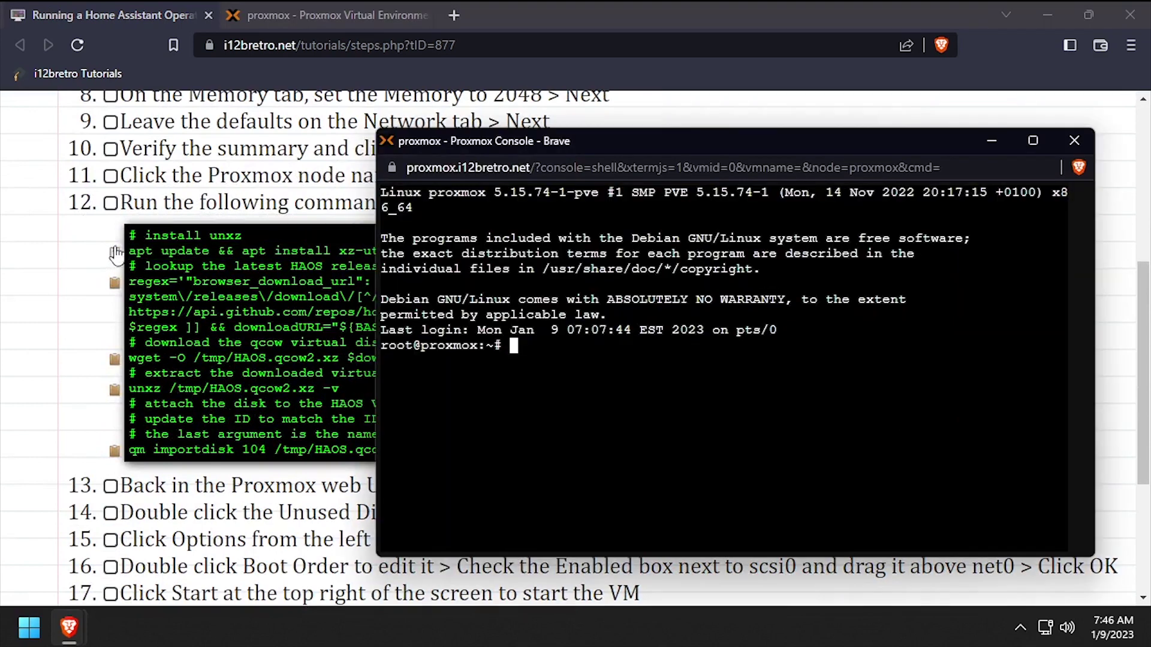
{"action": "type", "text": "apt update && apt install xz-utils -y"}
{"action": "key", "text": "Return"}
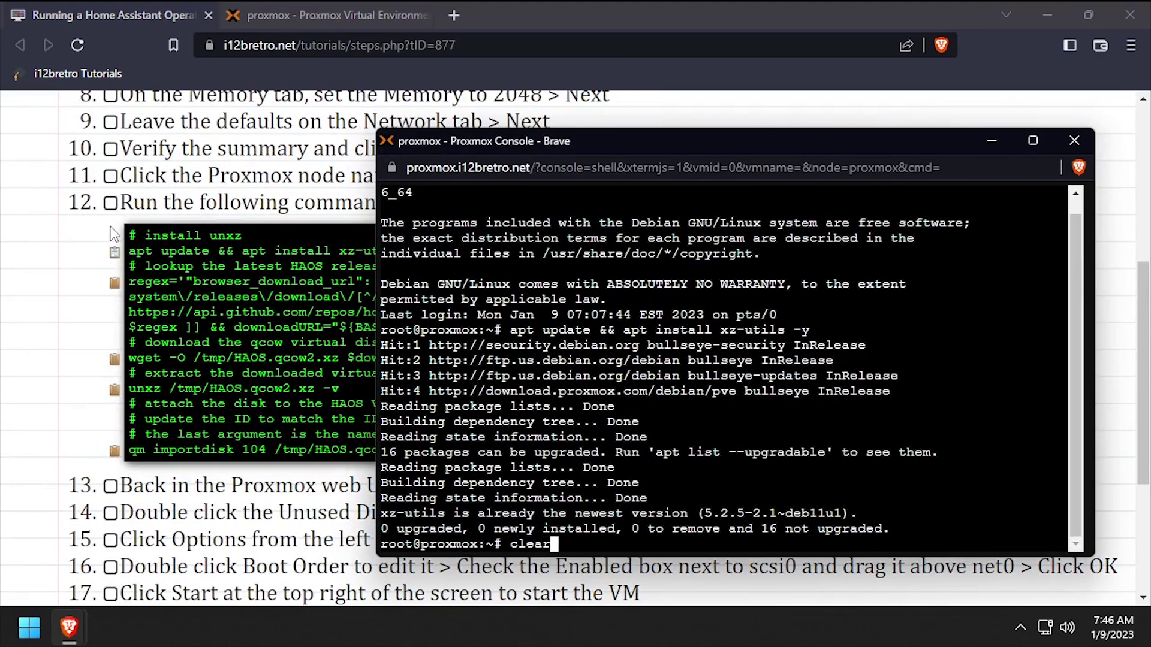
{"action": "key", "text": "Return"}
{"action": "left_click", "coordinate": [116, 282]}
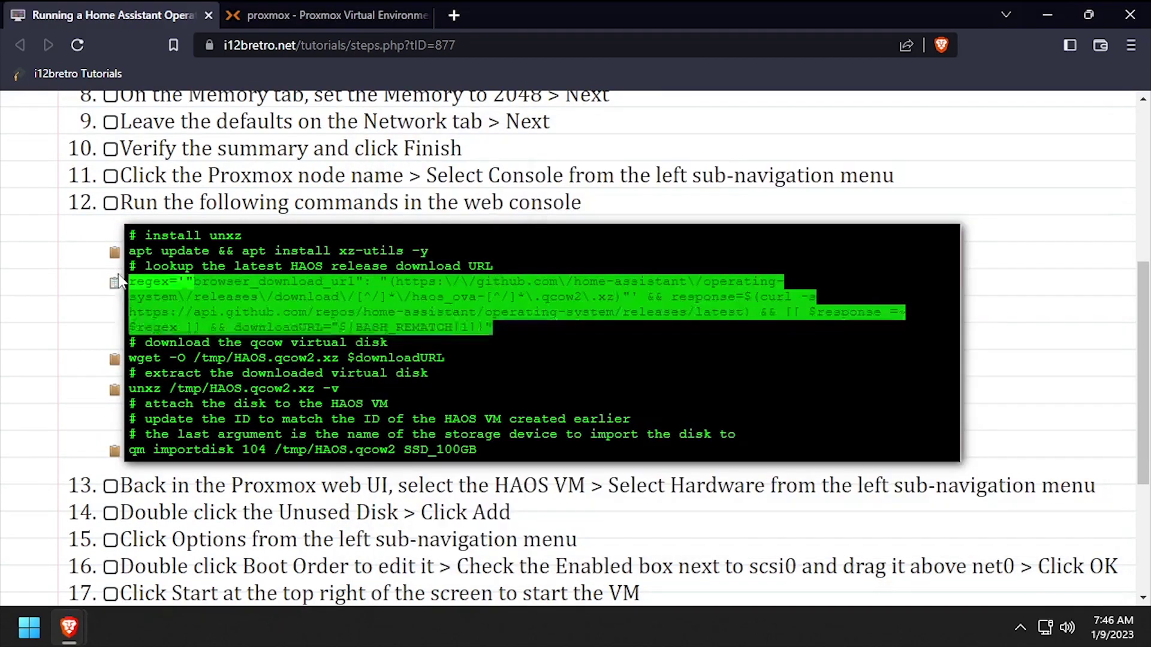
{"action": "key", "text": "alt+Tab"}
{"action": "type", "text": "regex='\"browser_download_url\": \"(https:\\/\\/github.com\\/home-assistant\\/operating-system\\/releases\\/download\\/[^/]*\\/haos_ova-[^/]*\\.qcow2\\.xz)\"' && response=$(curl -s https://api.github.com/repos/home-assistant/operating-system/releases/latest) && [[ $response =~ $regex ]] && downloadURL=\"${BASH_REMATCH[1]}\""}
{"action": "key", "text": "Return"}
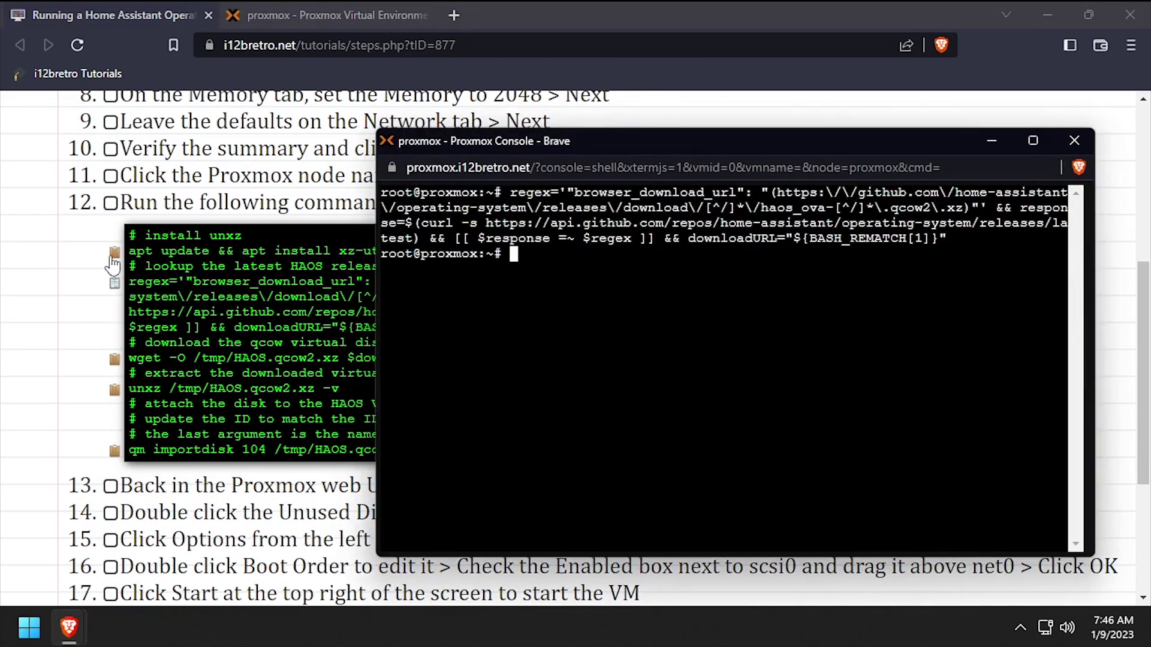
Download the Home Assistant OS disk image with wget.
{"action": "key", "text": "alt+Tab"}
{"action": "left_click", "coordinate": [115, 358]}
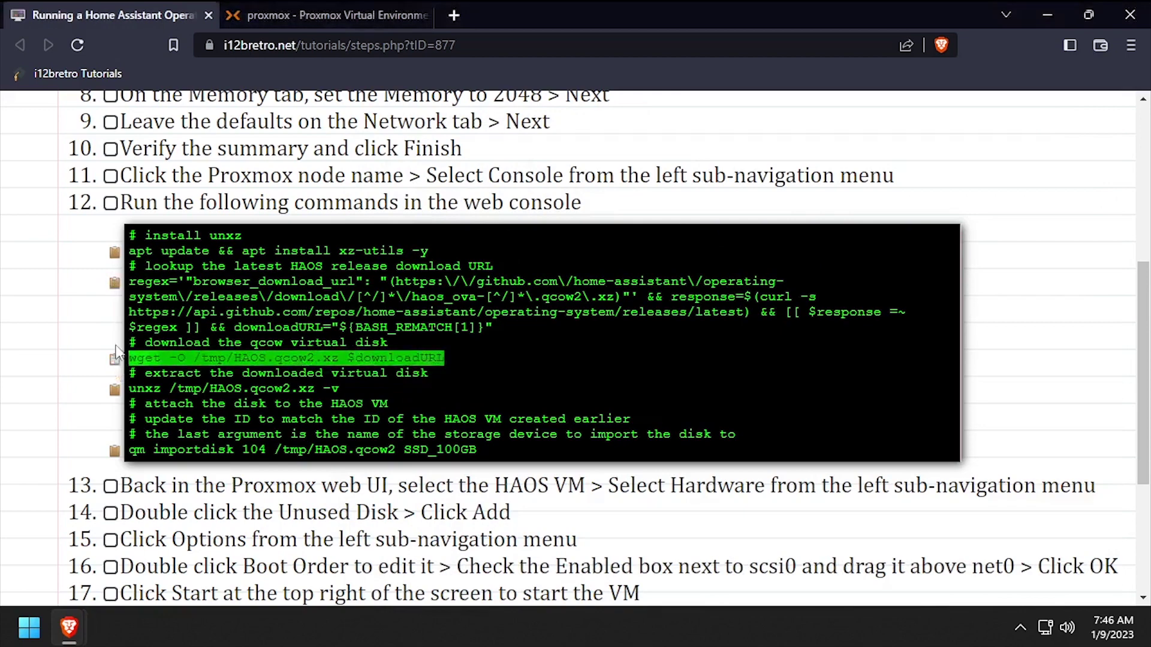
{"action": "key", "text": "alt+Tab"}
{"action": "type", "text": "wget -O /tmp/HAOS.qcow2.xz $downloadURL"}
{"action": "key", "text": "Return"}
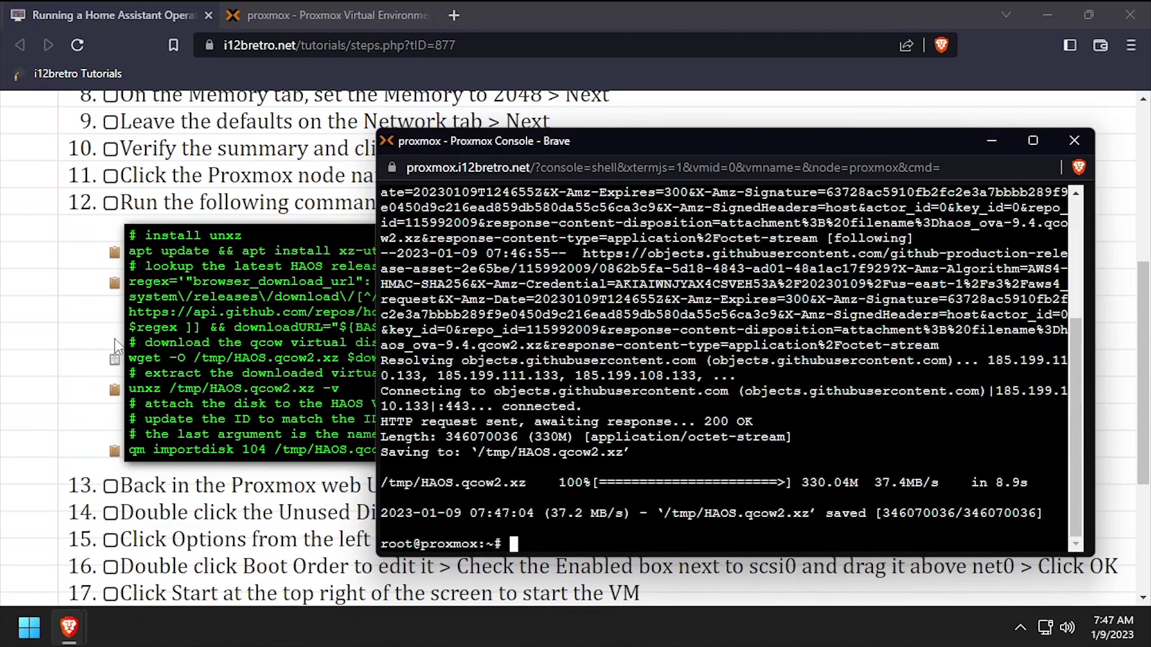
{"action": "scroll", "coordinate": [114, 339], "scroll_direction": "down", "scroll_amount": 1}
Decompress /tmp/HAOS.qcow2.xz with unxz.
{"action": "key", "text": "alt+Tab"}
{"action": "left_click", "coordinate": [110, 301]}
{"action": "key", "text": "alt+Tab"}
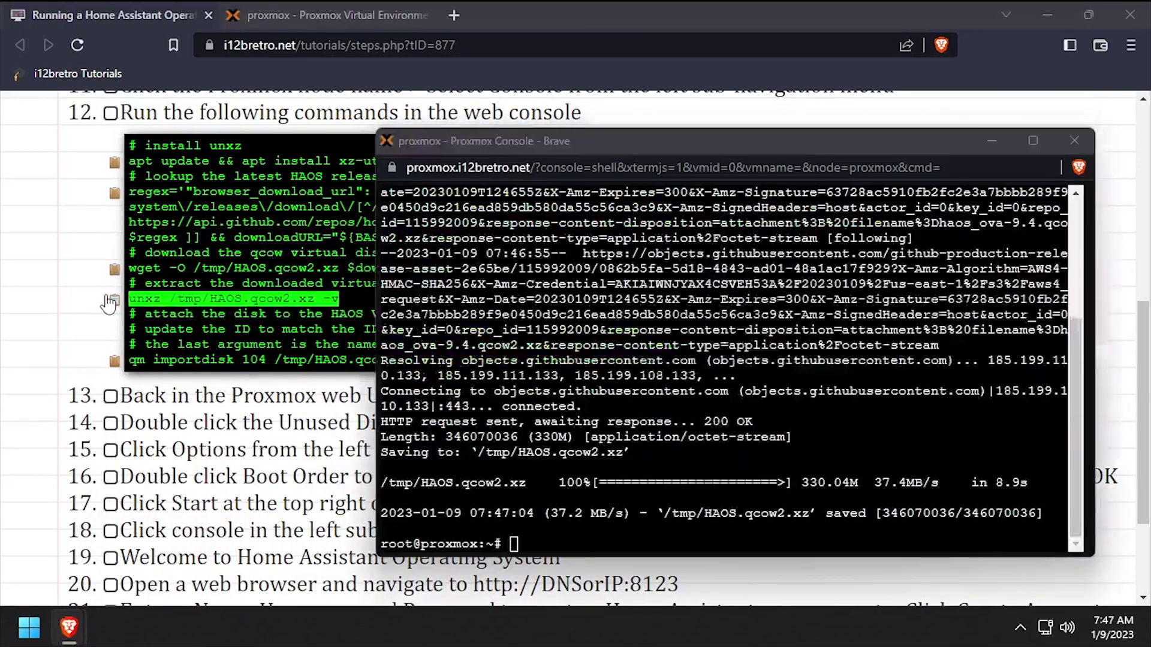
{"action": "type", "text": "unxz /tmp/HAOS.qcow2.xz -v"}
{"action": "key", "text": "Return"}
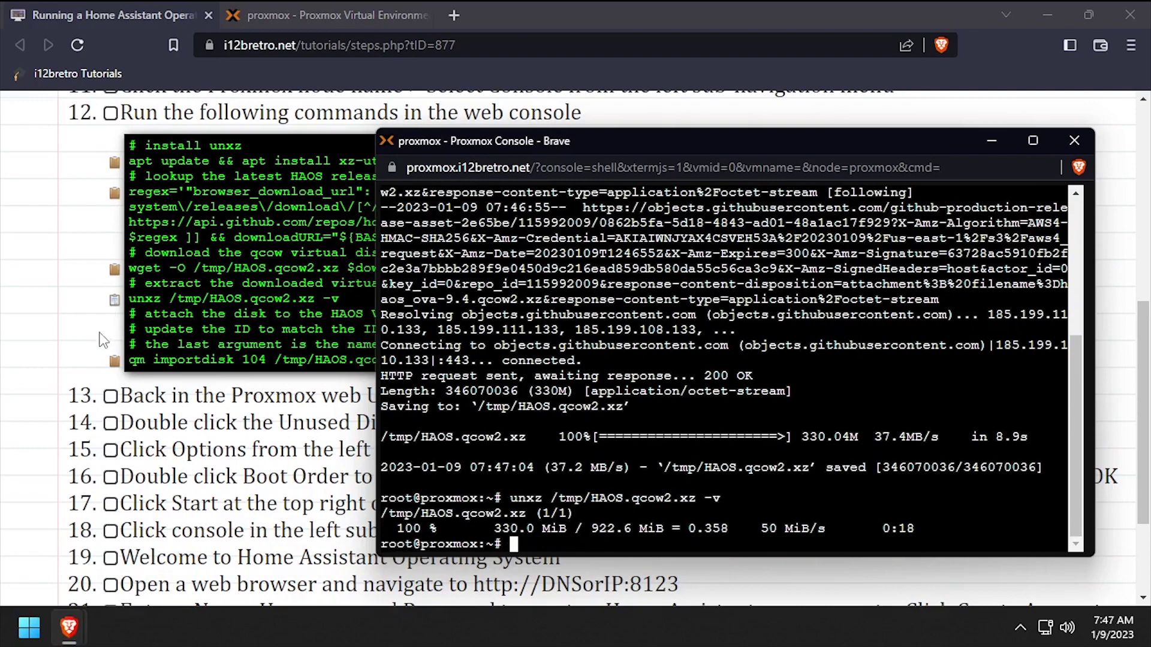
Confirm VM 104 exists, then run qm importdisk 104 /tmp/HAOS.qcow2 SSD_100GB.
{"action": "key", "text": "alt+Tab"}
{"action": "left_click", "coordinate": [114, 362]}
{"action": "key", "text": "alt+Tab"}
{"action": "type", "text": "qm importdisk 104 /tmp/HAOS.qcow2 SSD_100GB"}
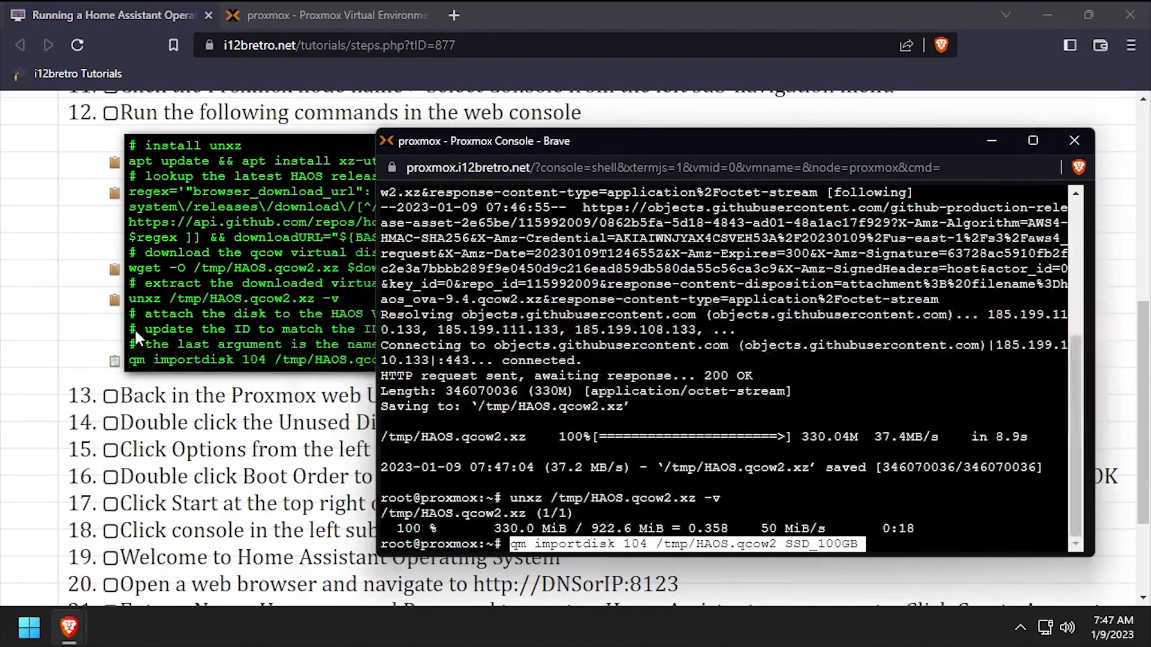
{"action": "left_click", "coordinate": [662, 513]}
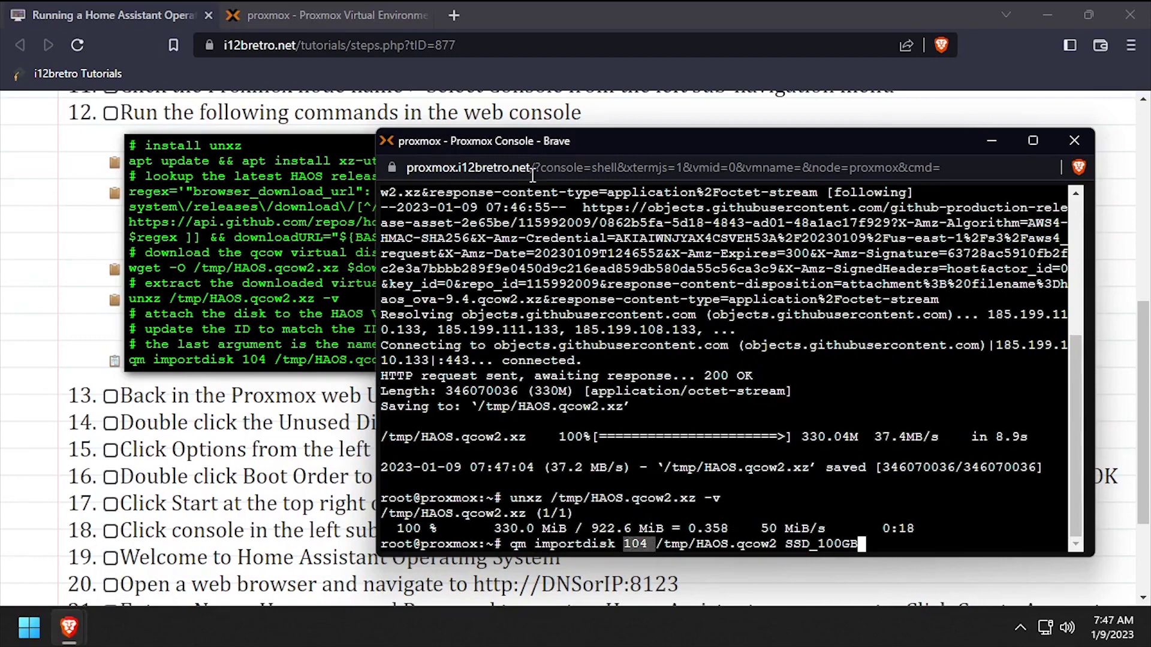
{"action": "left_click", "coordinate": [333, 15]}
{"action": "left_click", "coordinate": [133, 275]}
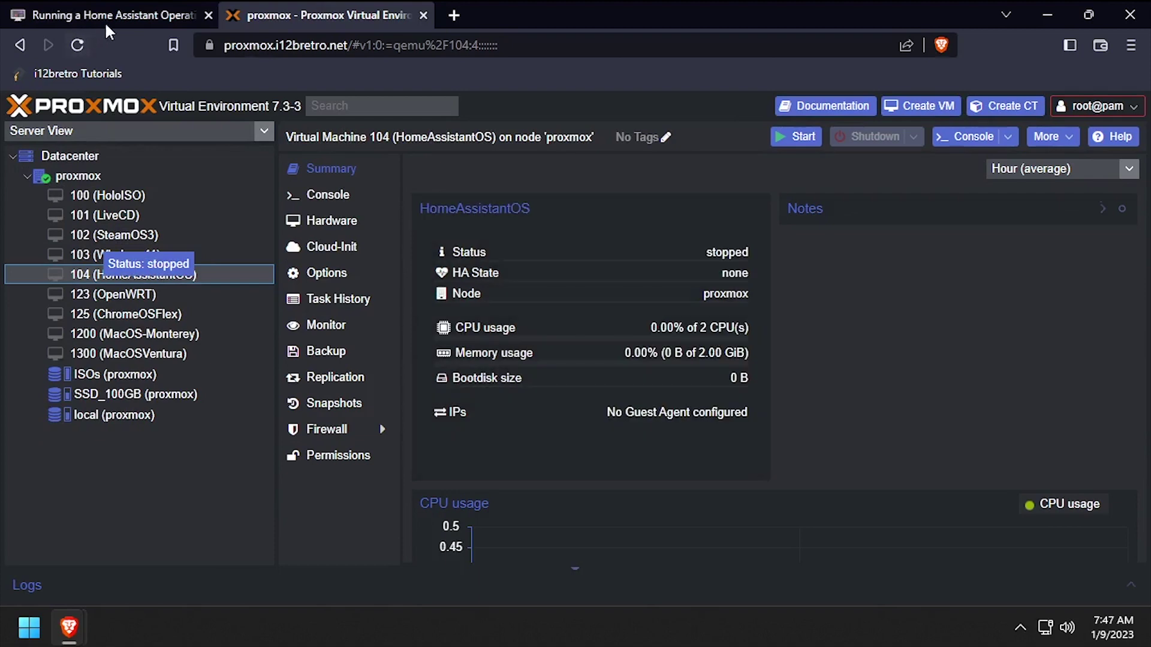
{"action": "key", "text": "alt+Tab"}
{"action": "left_click", "coordinate": [831, 490]}
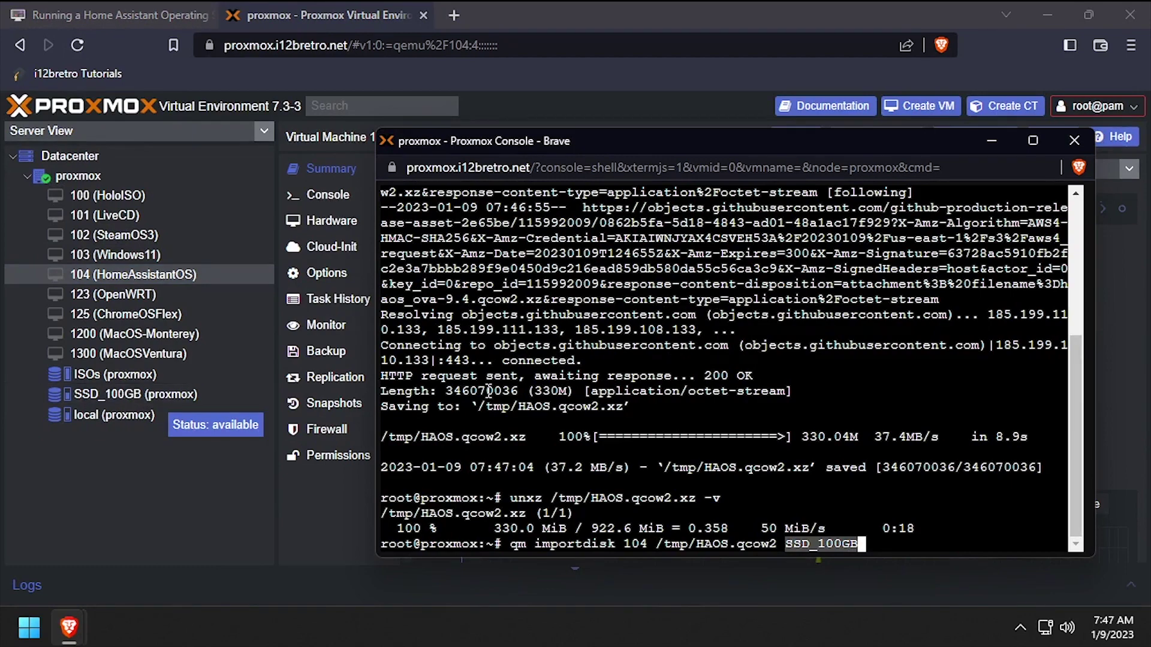
{"action": "key", "text": "Return"}
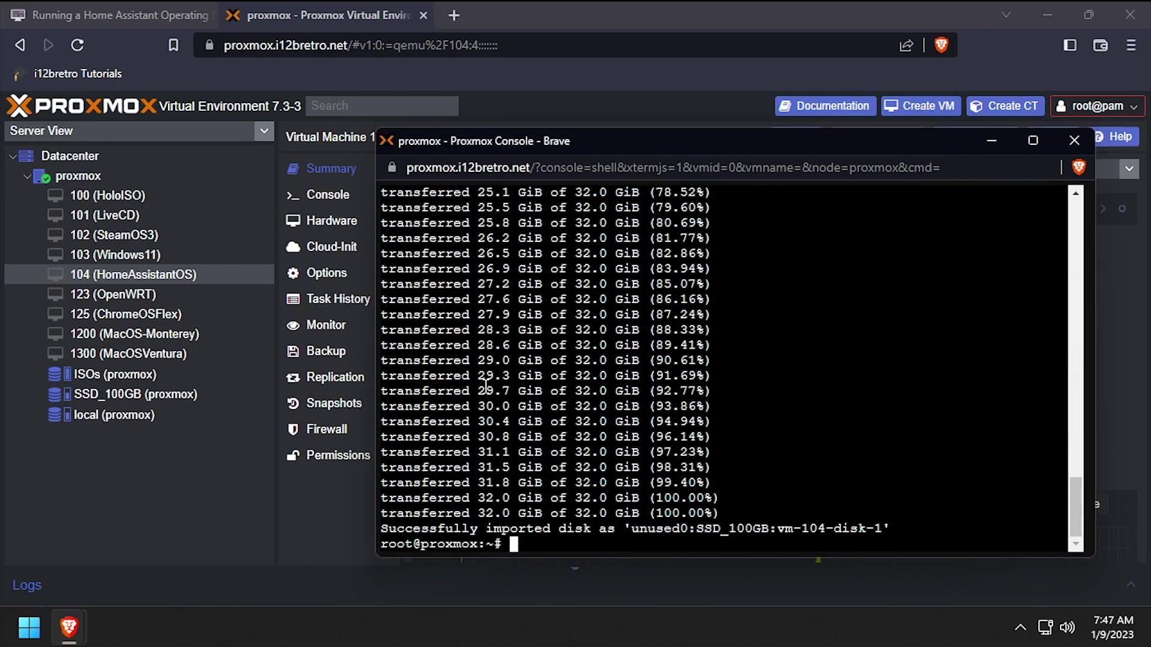
Add VM 104's Unused Disk 0 from its Hardware list as a SCSI hard disk.
{"action": "left_click", "coordinate": [133, 275]}
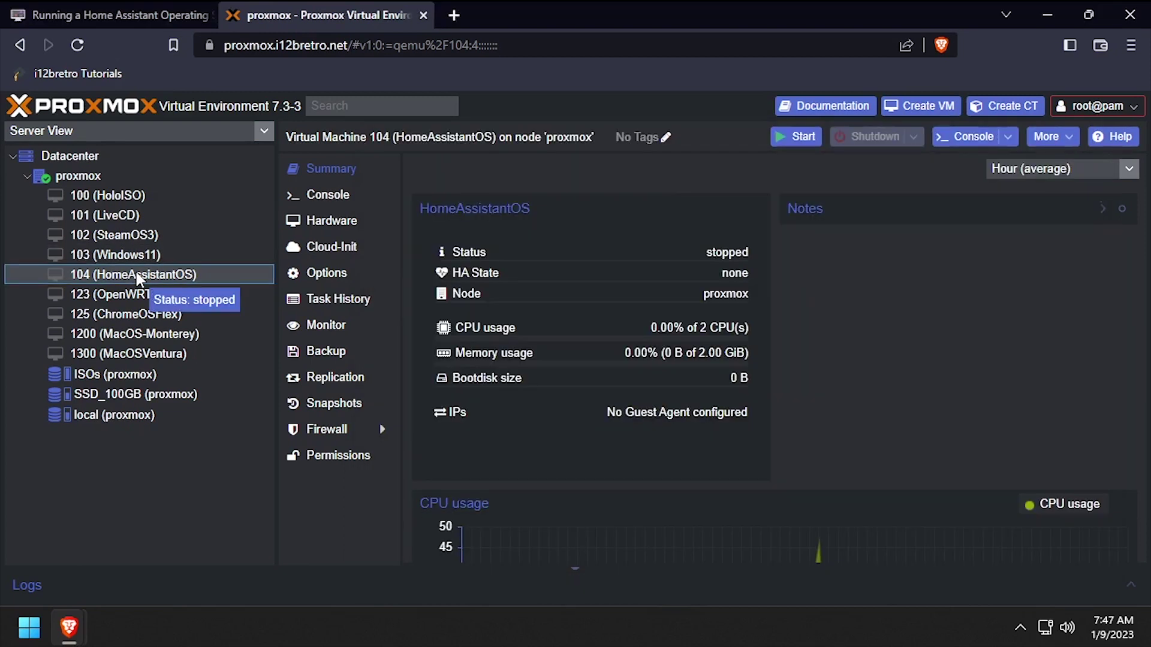
{"action": "left_click", "coordinate": [333, 221]}
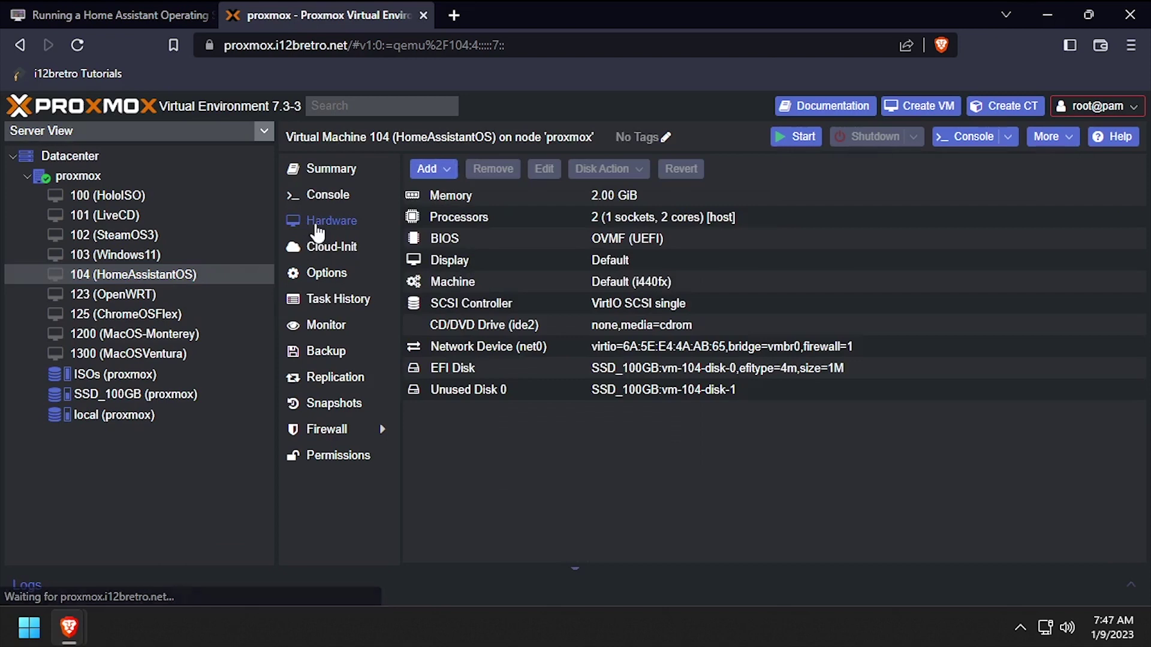
{"action": "left_click", "coordinate": [504, 390]}
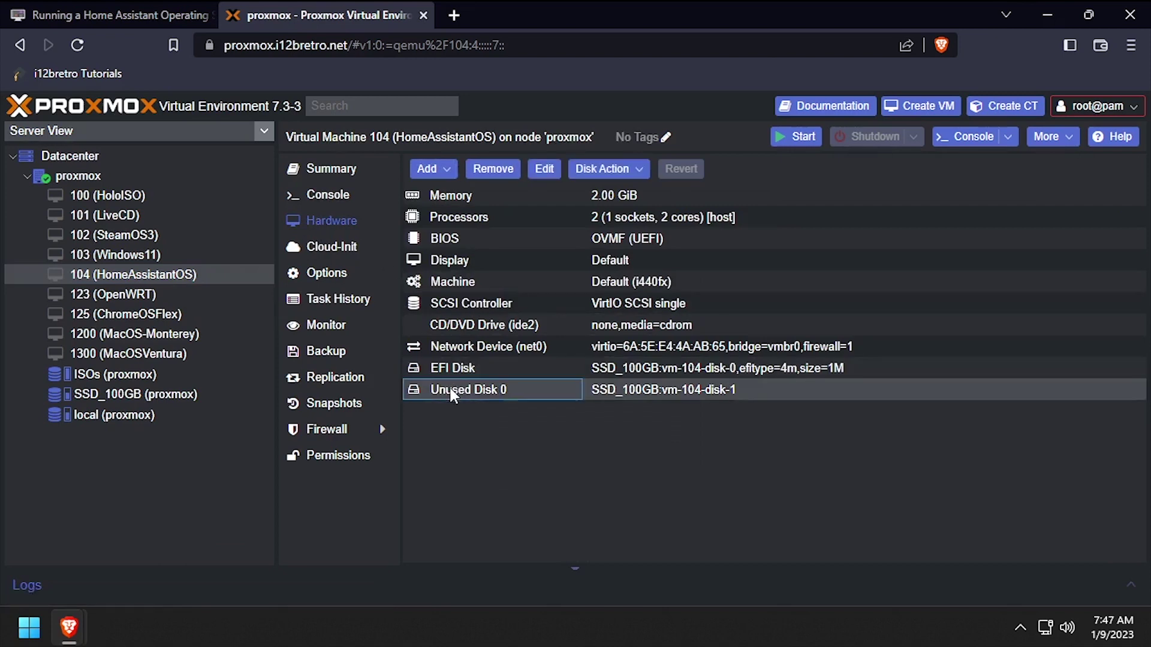
{"action": "double_click", "coordinate": [510, 389]}
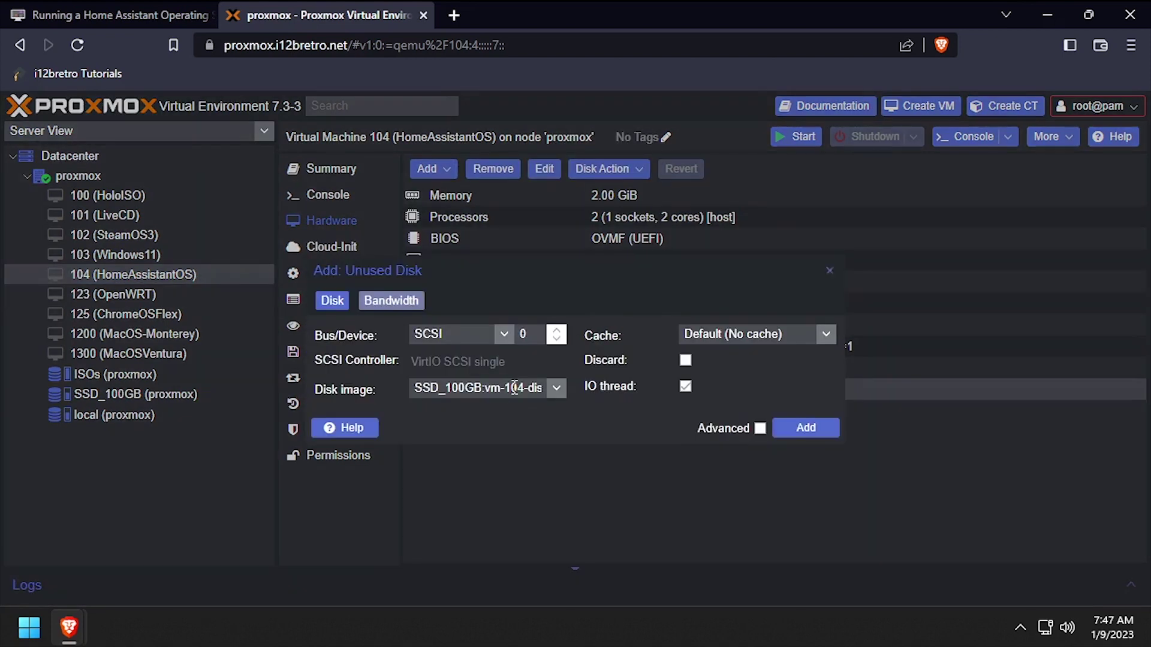
{"action": "left_click", "coordinate": [807, 429]}
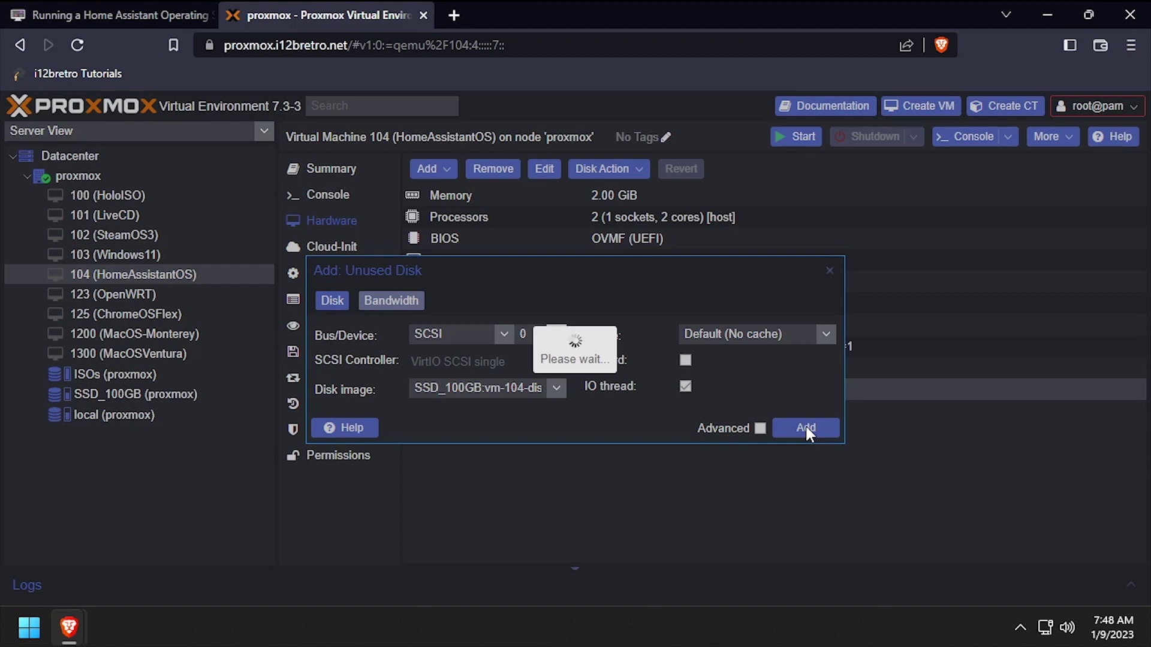
Set VM 104's boot order to ide2, scsi0, net0, then start the VM.
{"action": "left_click", "coordinate": [326, 272]}
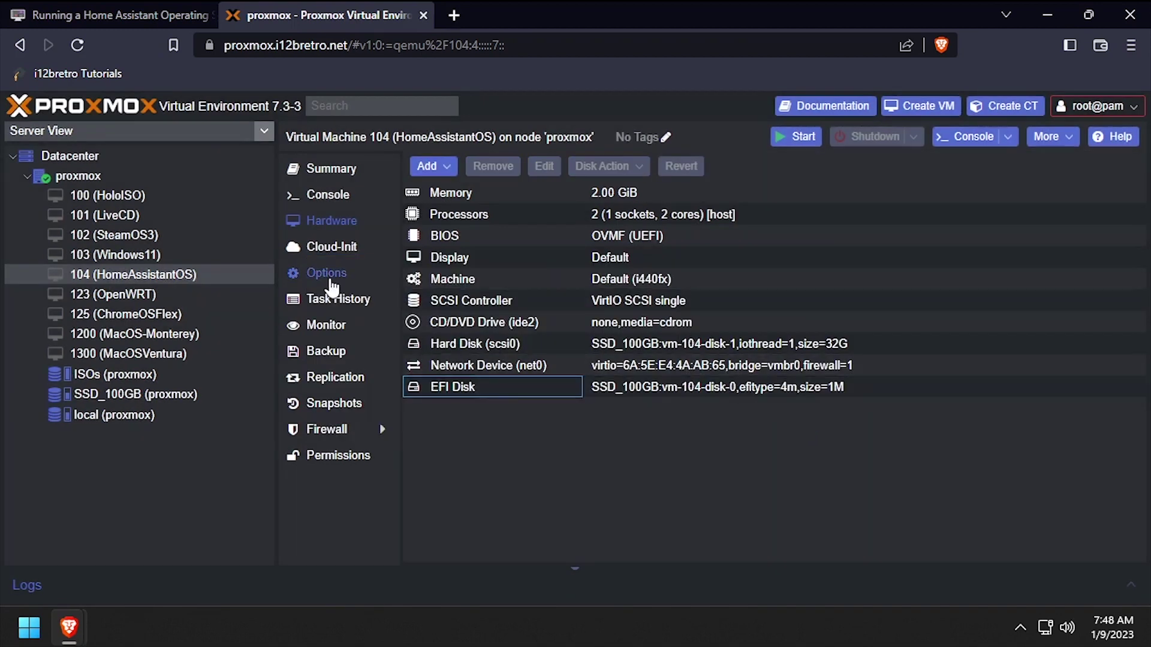
{"action": "double_click", "coordinate": [519, 278]}
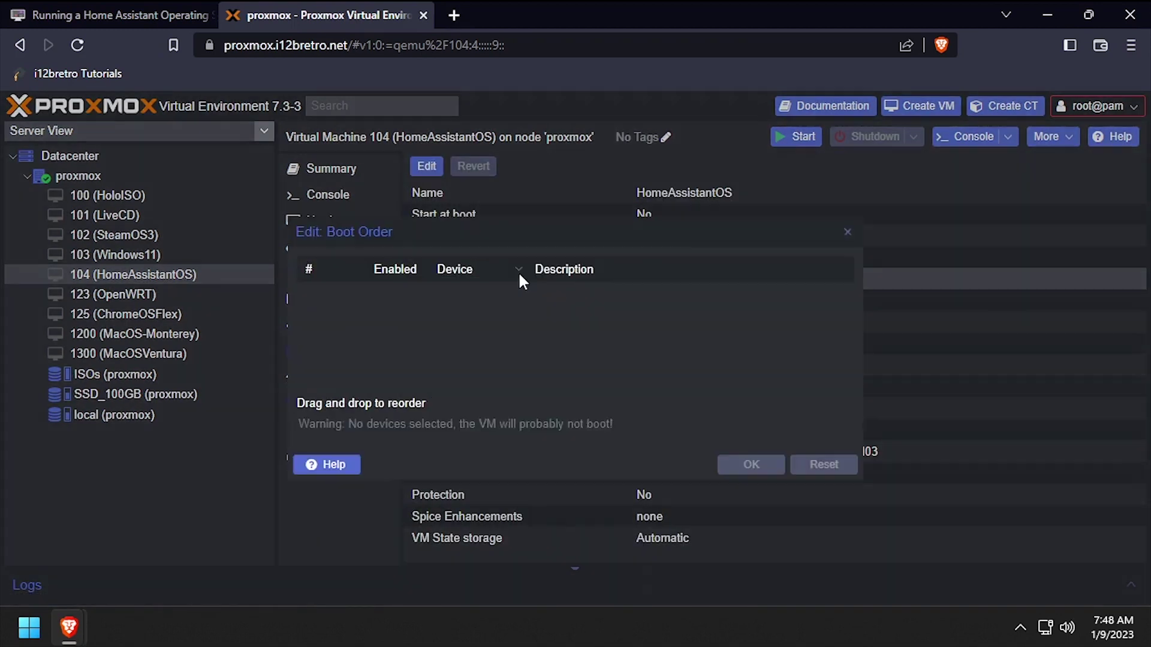
{"action": "left_click", "coordinate": [396, 338]}
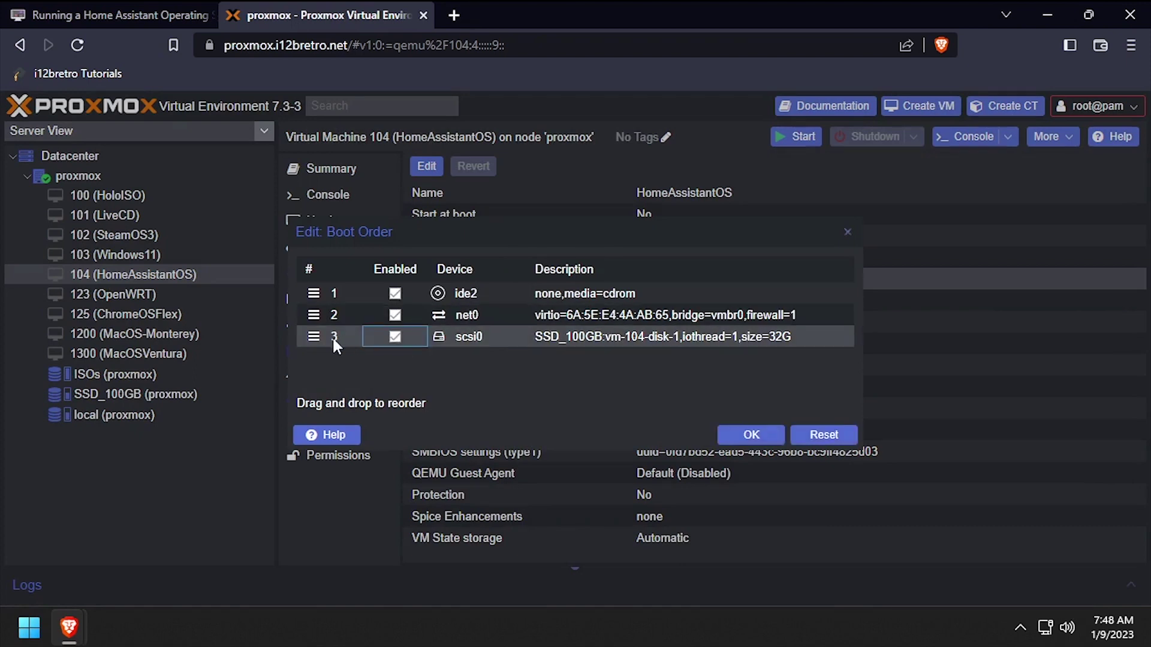
{"action": "left_click_drag", "start_coordinate": [311, 337], "coordinate": [315, 313]}
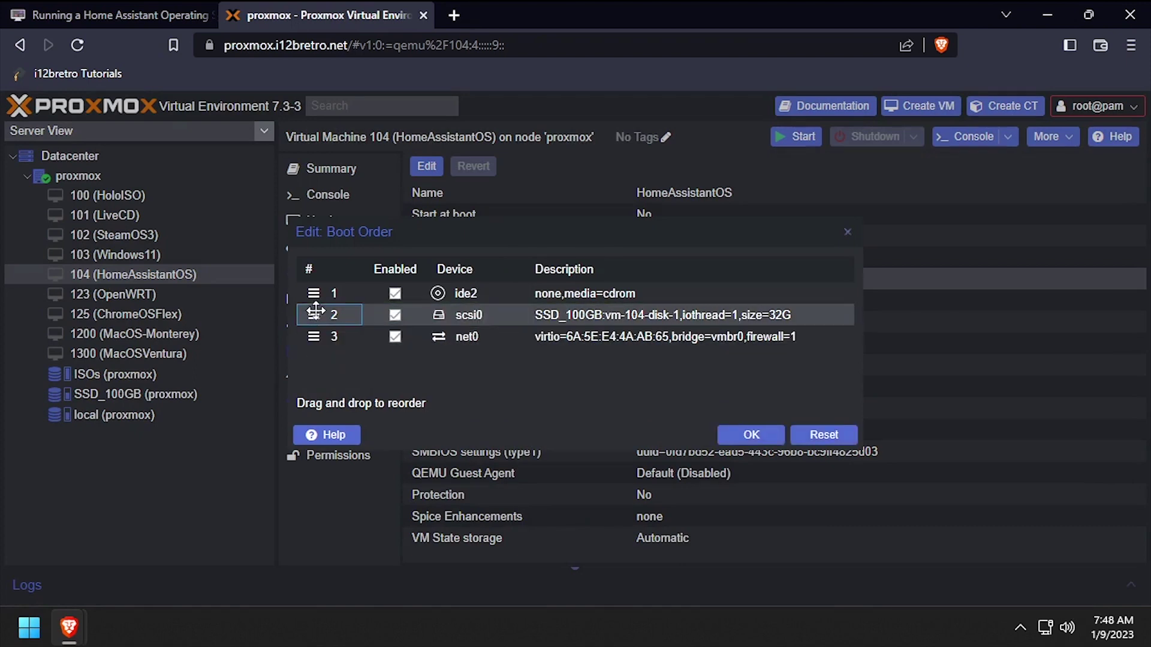
{"action": "left_click", "coordinate": [752, 438]}
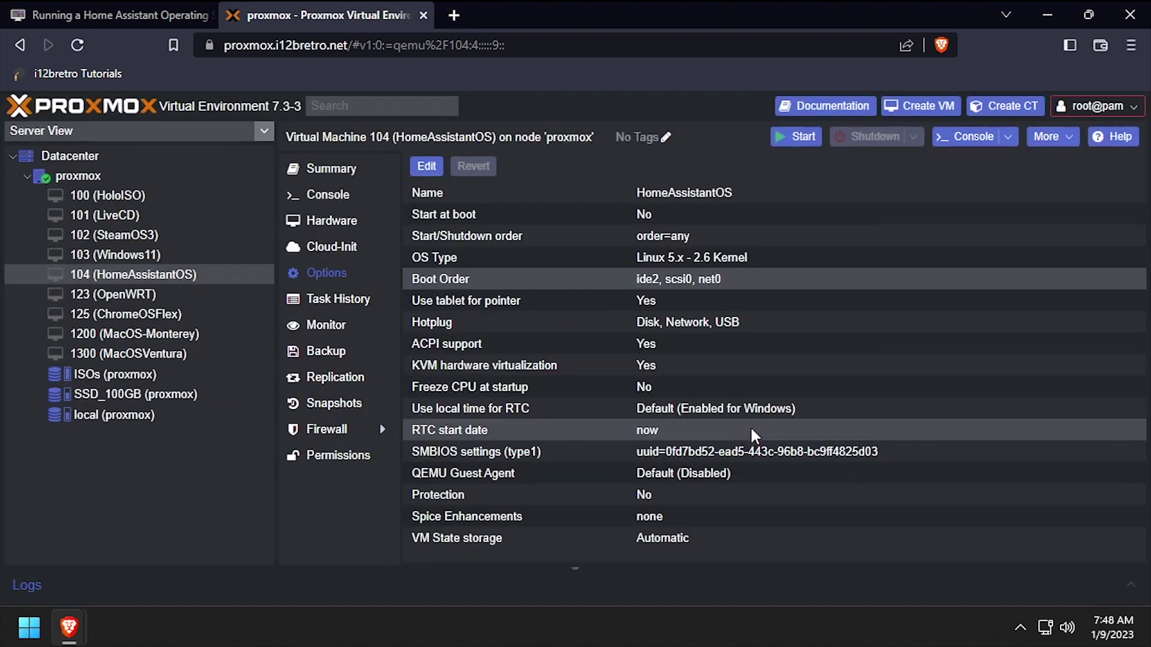
{"action": "left_click", "coordinate": [797, 139]}
Watch Home Assistant OS boot in VM 104's console, then open a new Brave tab.
{"action": "left_click", "coordinate": [324, 195]}
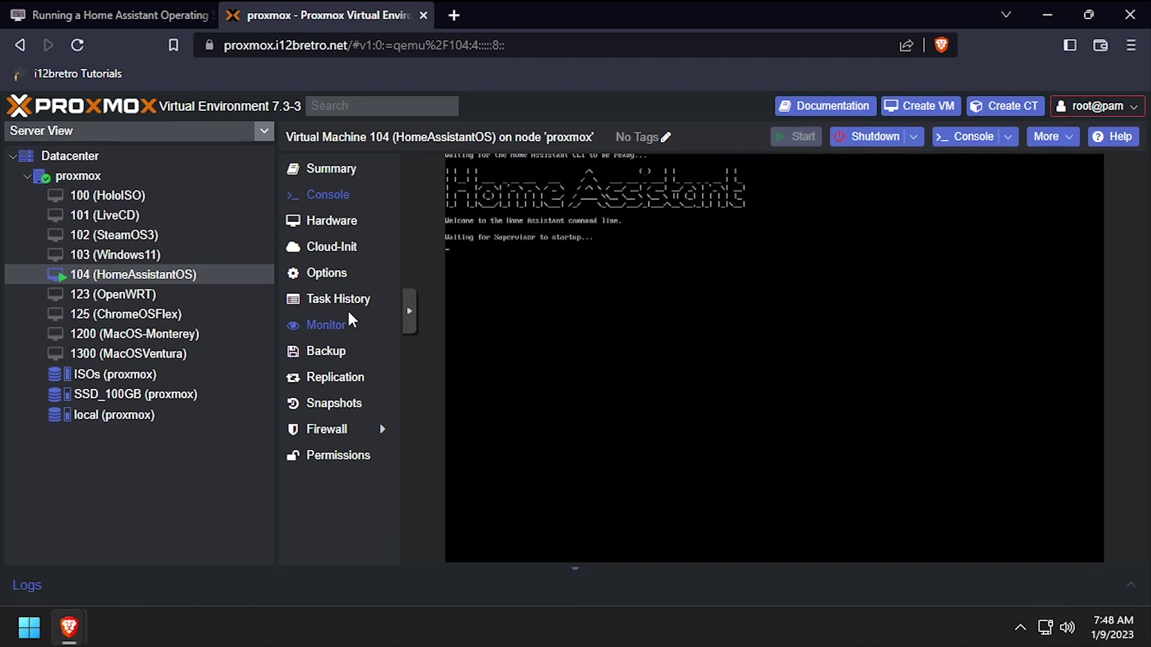
{"action": "left_click", "coordinate": [456, 18]}
{"action": "type", "text": "http:"}
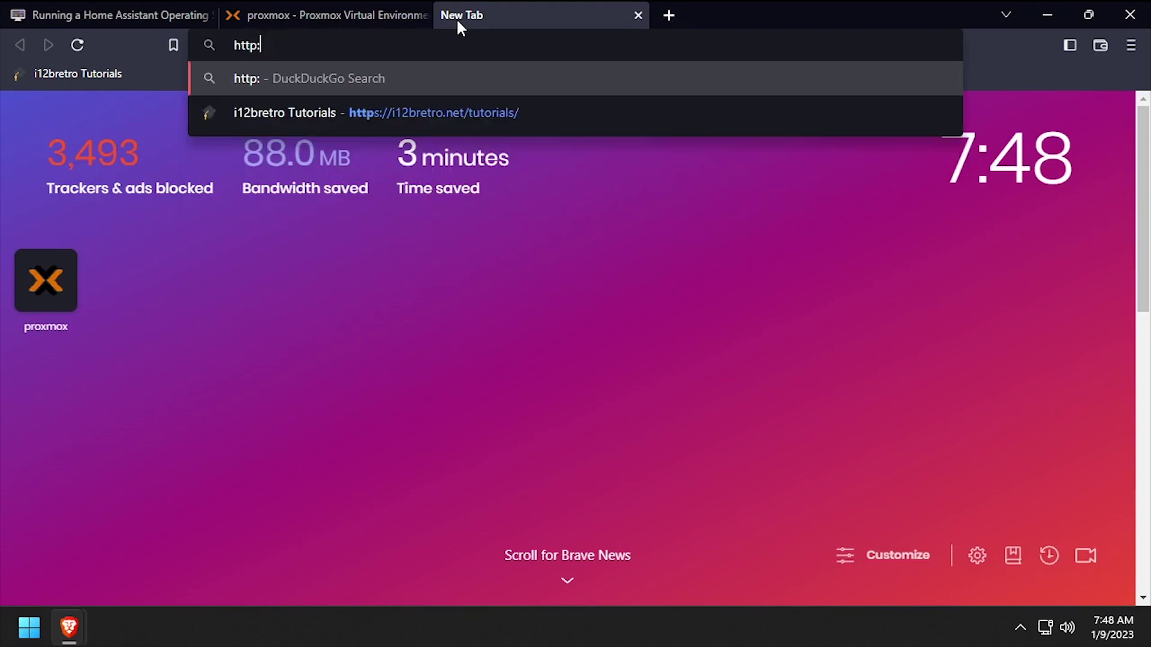
{"action": "type", "text": "//192.168.0."}
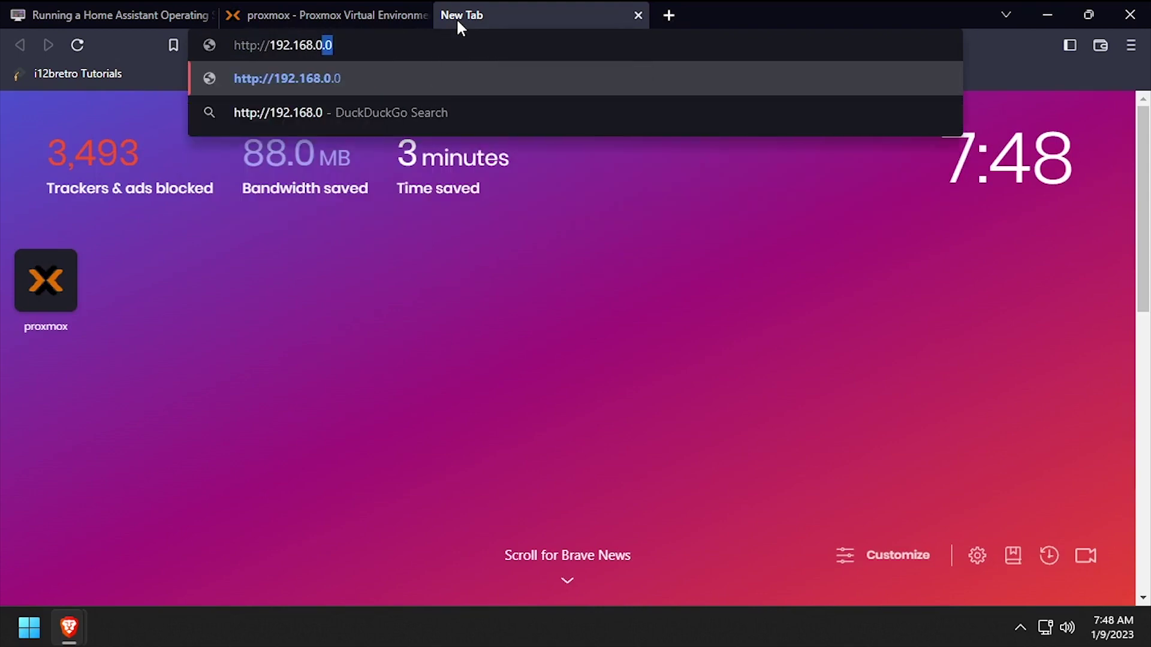
{"action": "type", "text": "76:8123"}
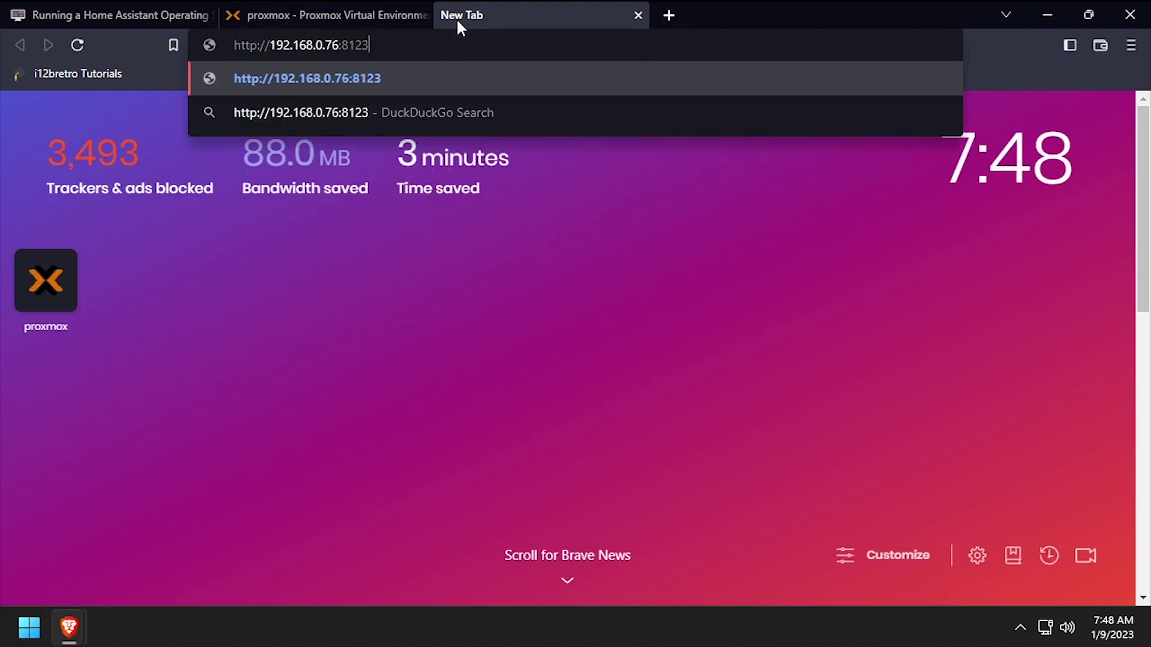
{"action": "key", "text": "Return"}
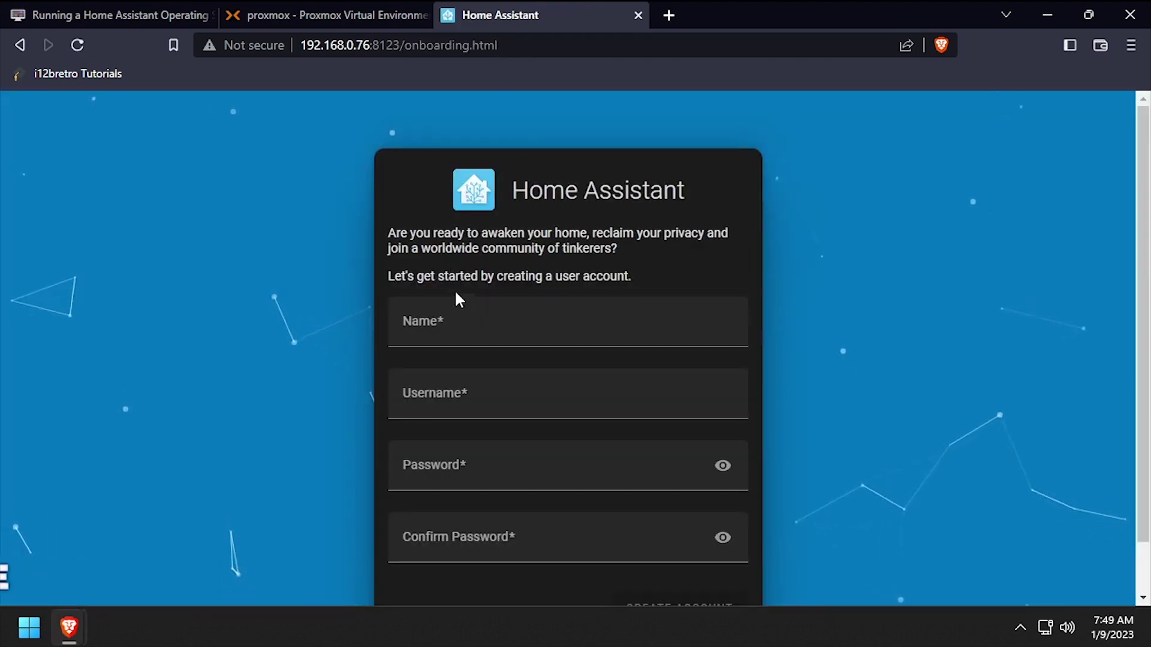
Create the Home Assistant user account 'i12bretro' with a username and matching password.
{"action": "left_click", "coordinate": [480, 324]}
{"action": "type", "text": "i12bre"}
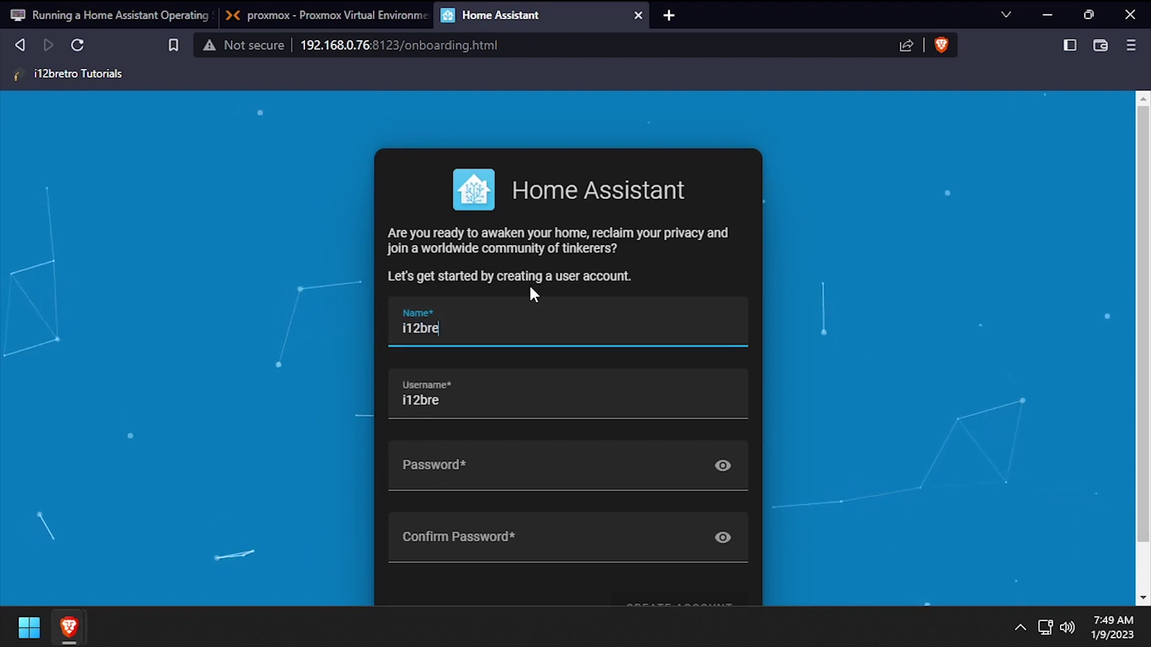
{"action": "type", "text": "tro"}
{"action": "key", "text": "Tab"}
{"action": "key", "text": "Tab"}
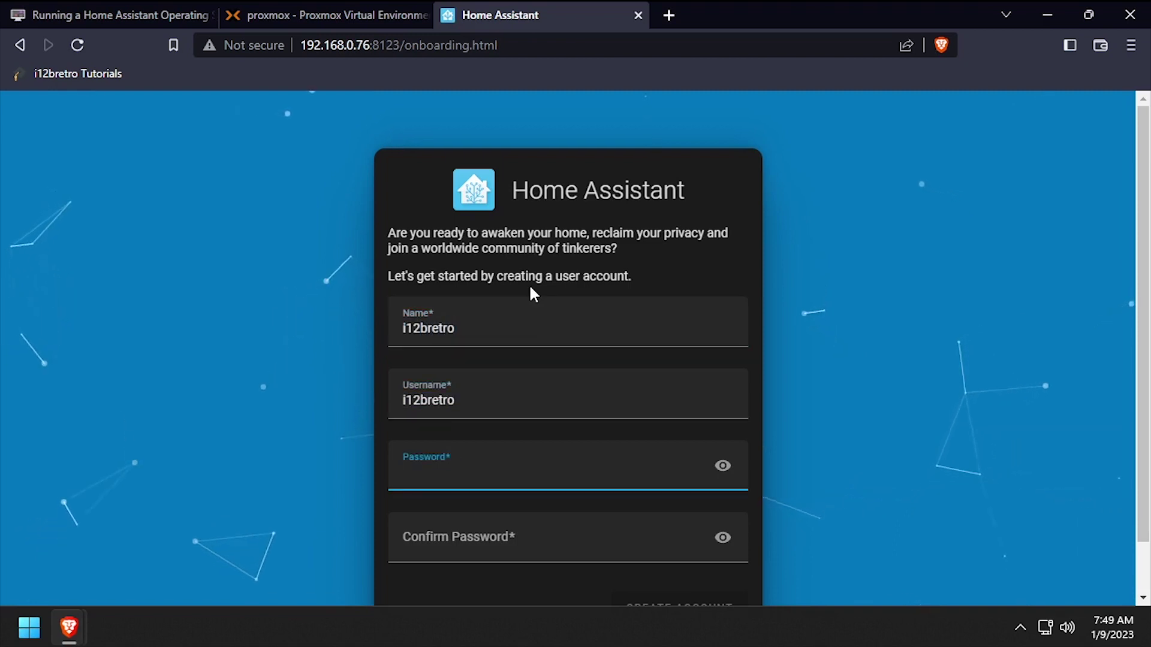
{"action": "type", "text": "•••••••••••"}
{"action": "key", "text": "Tab"}
{"action": "key", "text": "Tab"}
{"action": "type", "text": "•••••••••••"}
{"action": "scroll", "coordinate": [528, 283], "scroll_direction": "down", "scroll_amount": 2}
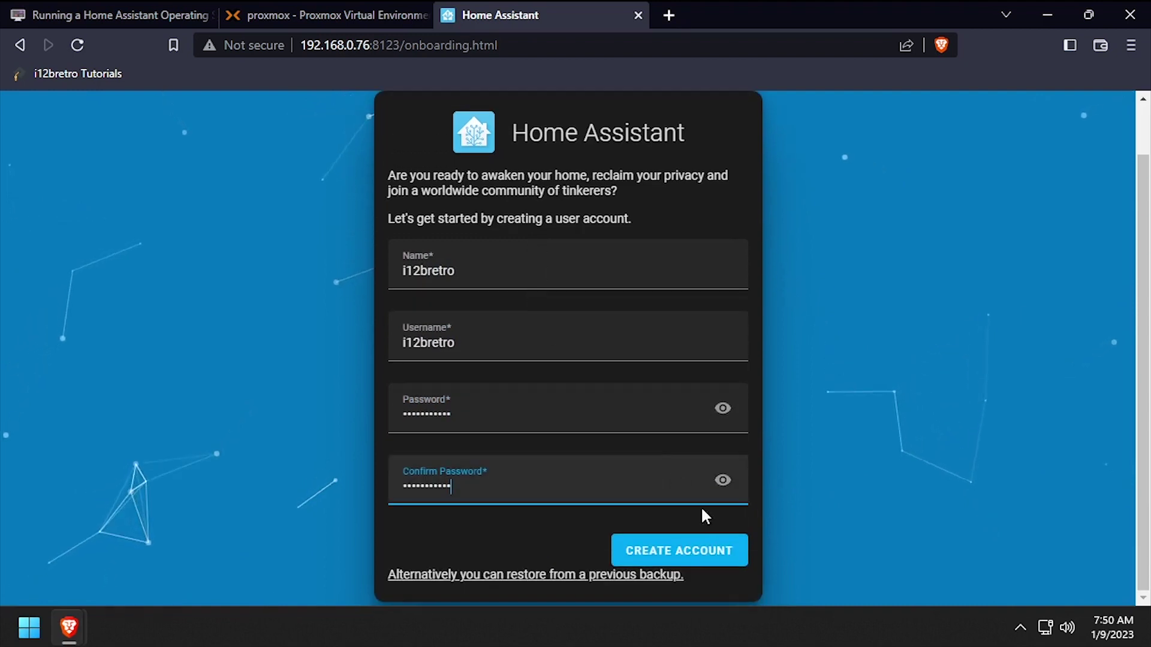
{"action": "left_click", "coordinate": [709, 556]}
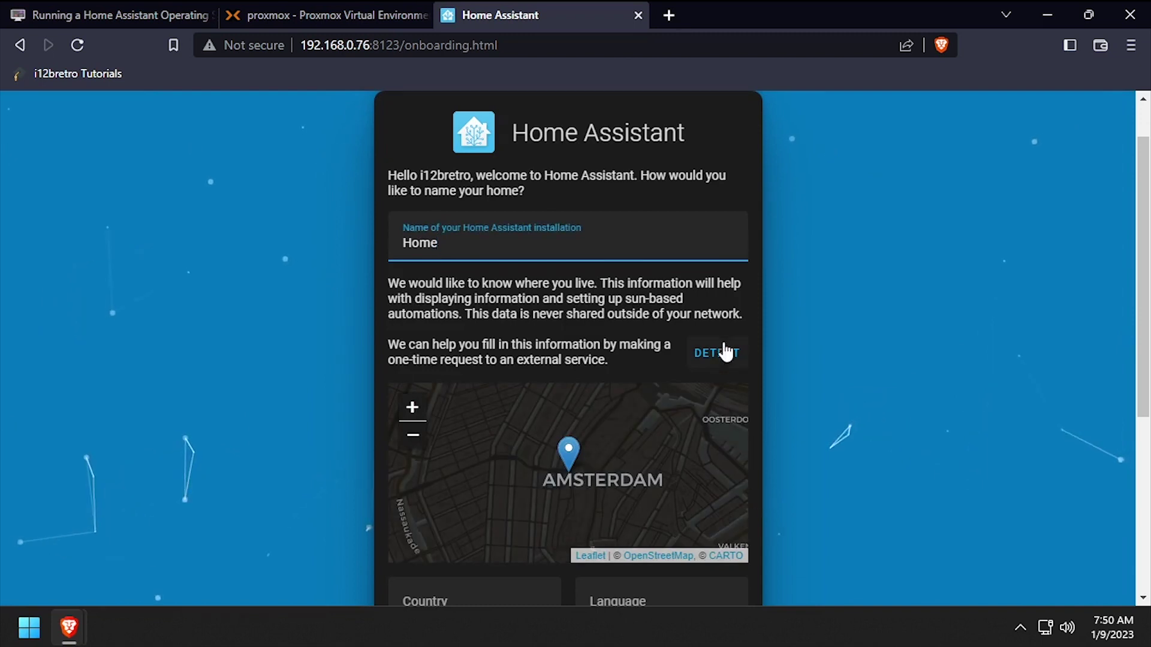
Finish onboarding with auto-detected US location and default analytics, then go to Settings.
{"action": "left_click", "coordinate": [717, 353]}
{"action": "scroll", "coordinate": [753, 431], "scroll_direction": "down", "scroll_amount": 5}
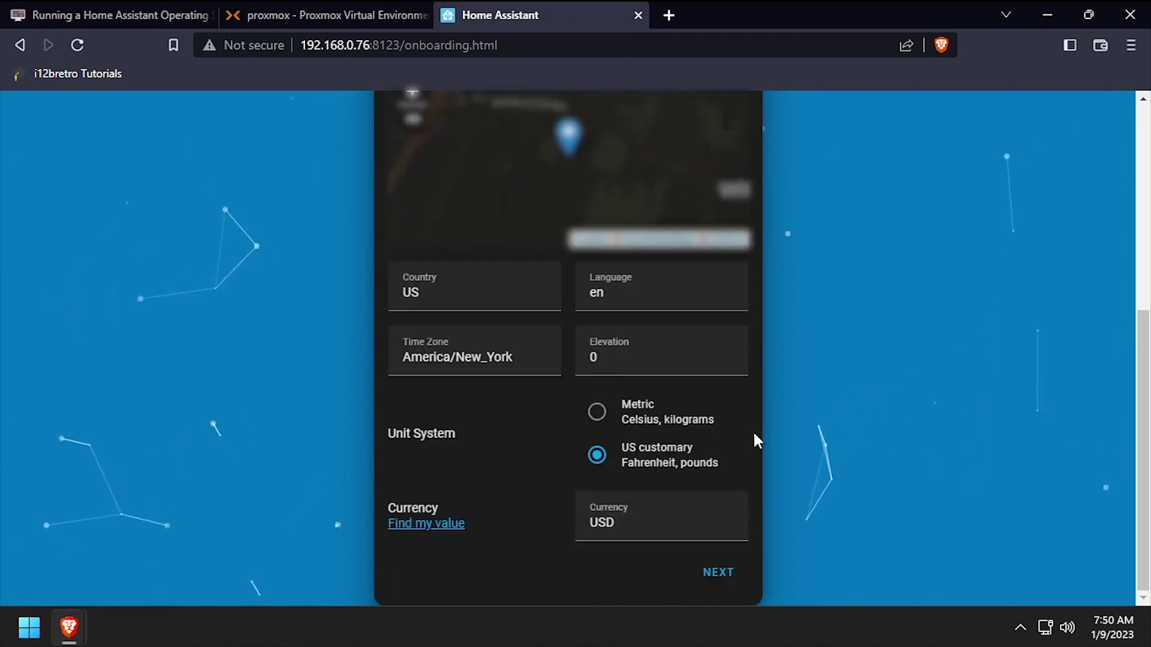
{"action": "left_click", "coordinate": [734, 571]}
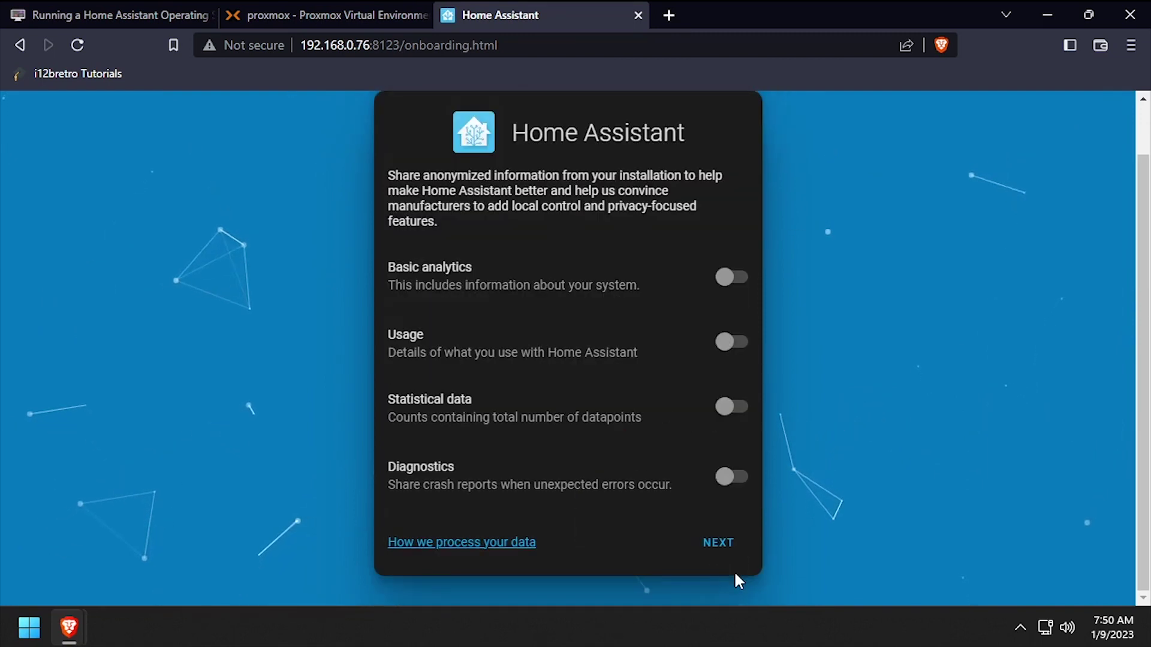
{"action": "left_click", "coordinate": [718, 542]}
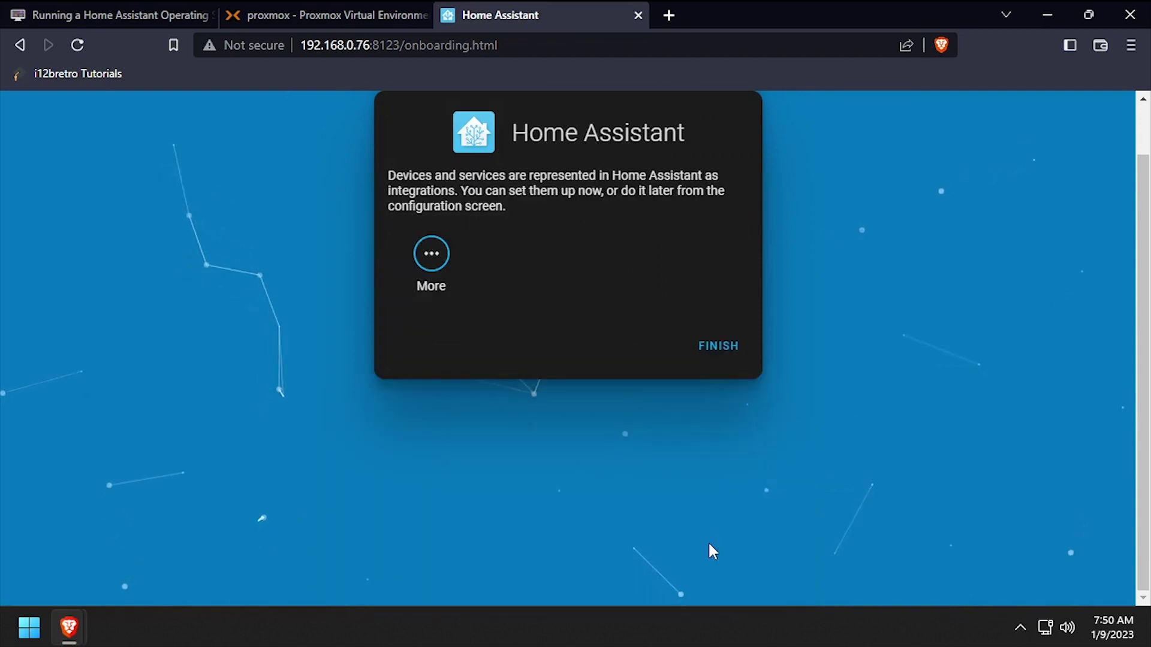
{"action": "left_click", "coordinate": [719, 345]}
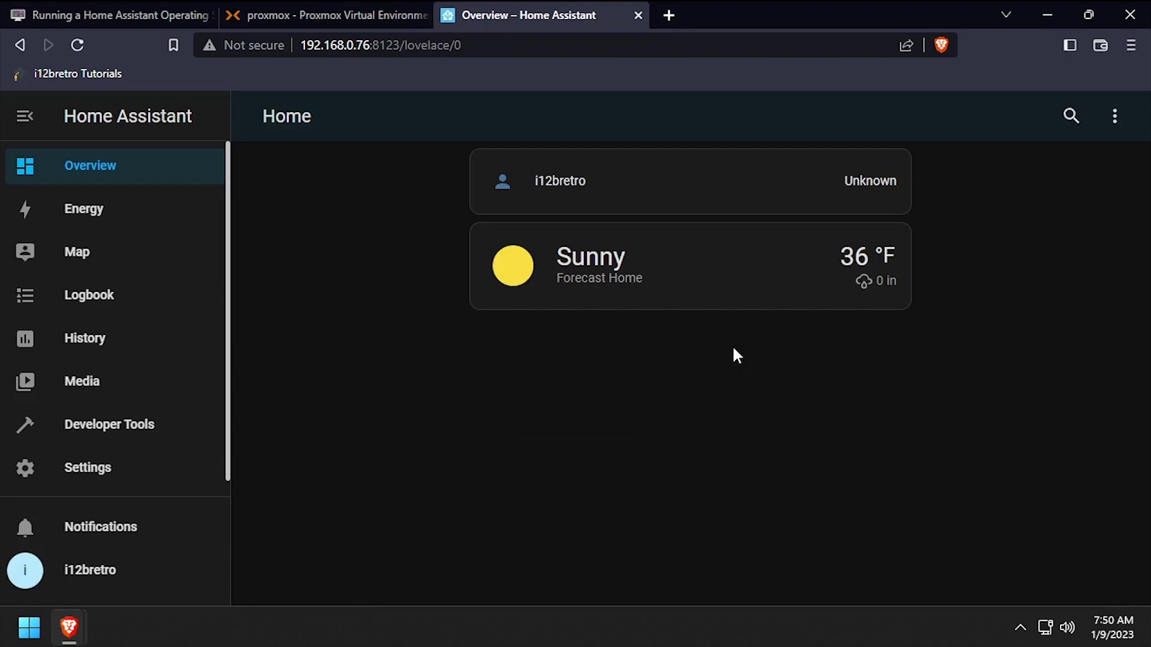
{"action": "left_click", "coordinate": [111, 477]}
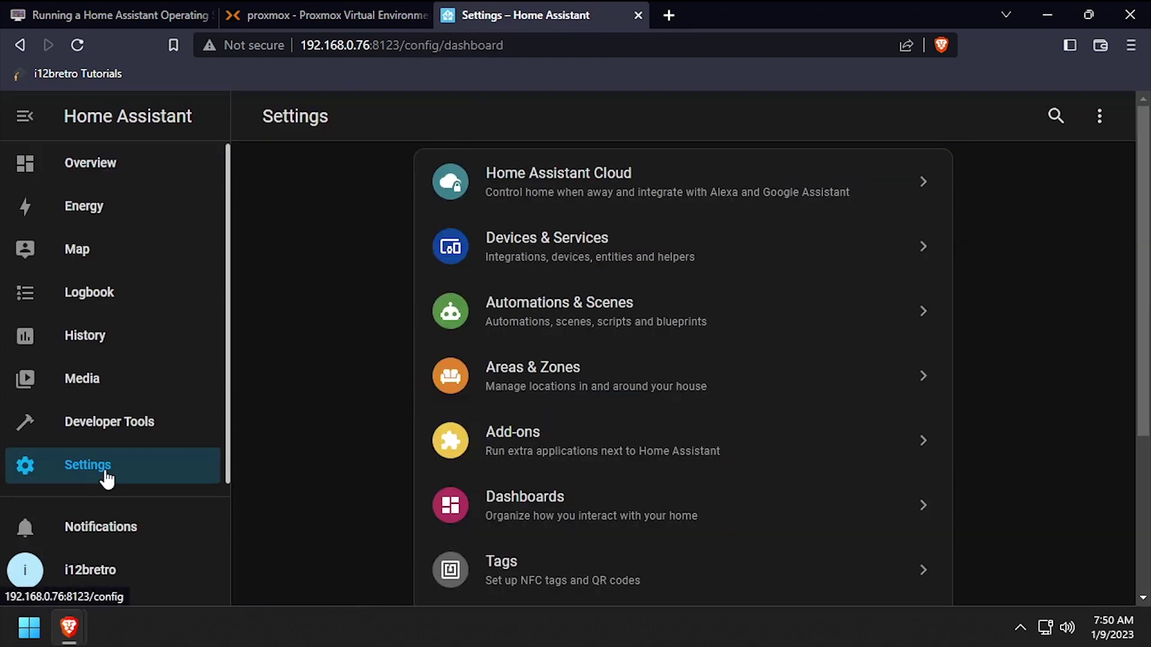